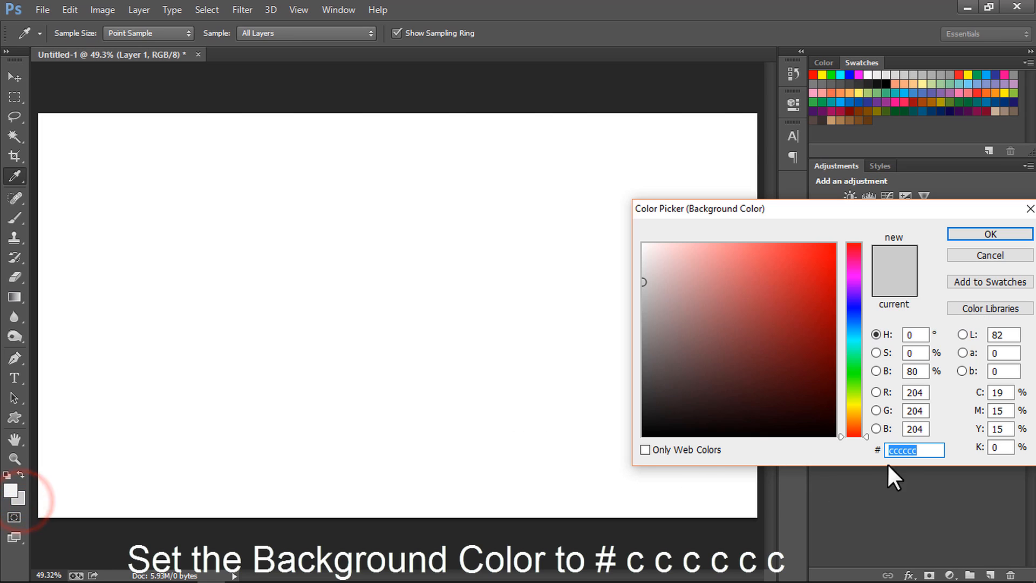
Set the background color to #cccccc.
{"action": "left_click_drag", "start_coordinate": [925, 451], "coordinate": [853, 441]}
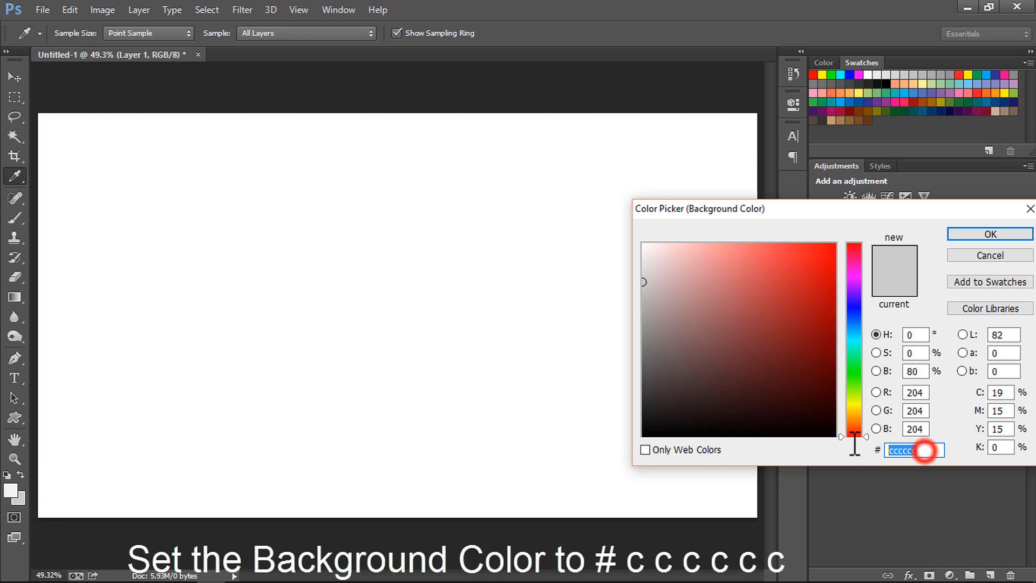
{"action": "left_click", "coordinate": [983, 229]}
{"action": "key", "text": "v"}
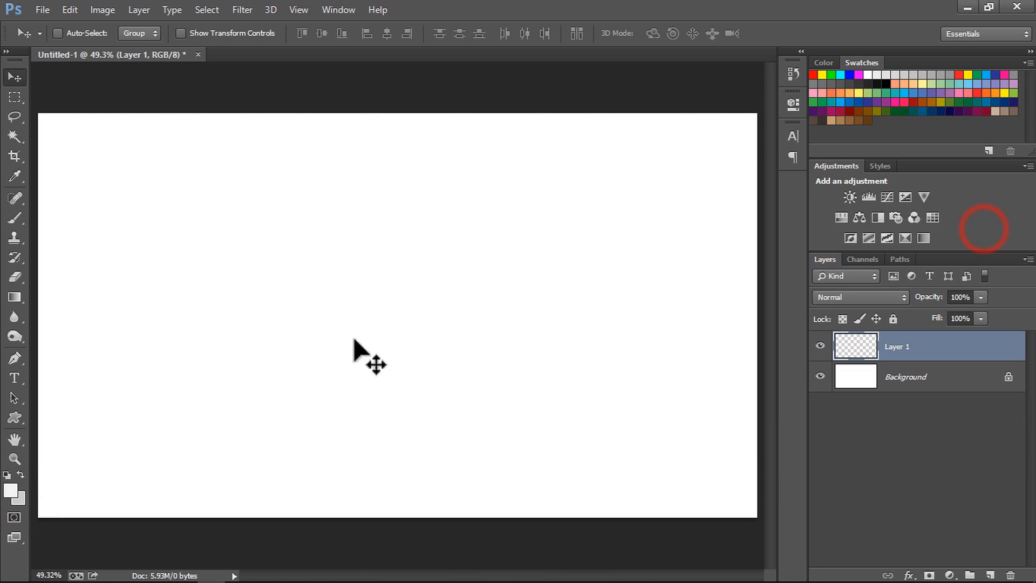
Fill Layer 1 with a radial Foreground to Background gradient running from just above the canvas down to its lower edge.
{"action": "left_click", "coordinate": [14, 296]}
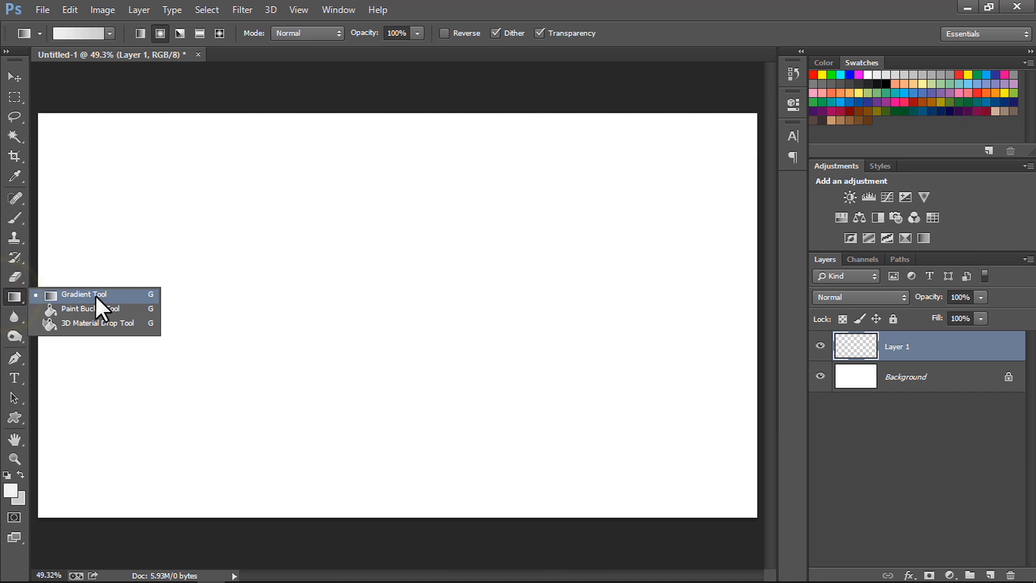
{"action": "left_click", "coordinate": [95, 295]}
{"action": "left_click", "coordinate": [84, 35]}
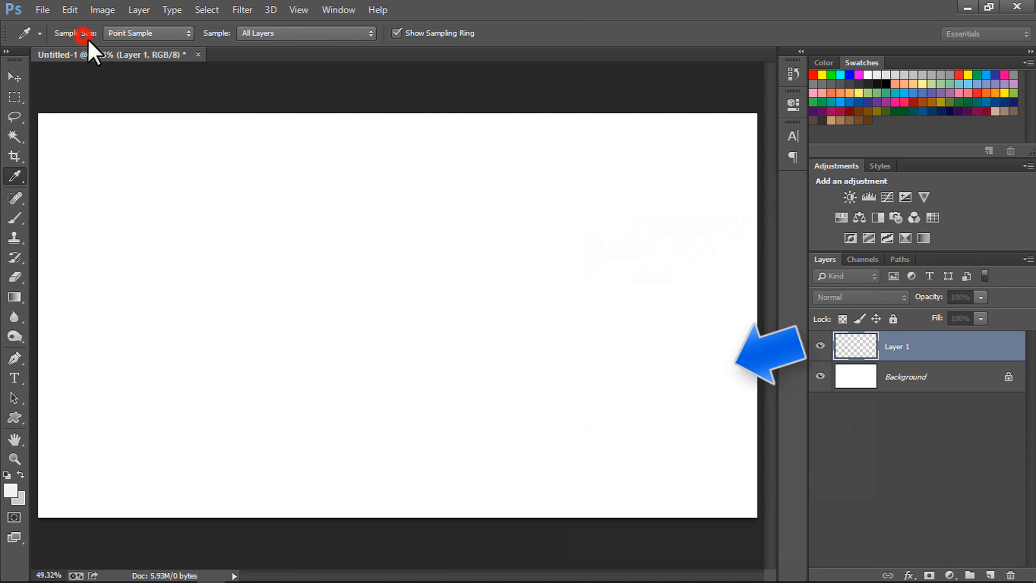
{"action": "left_click", "coordinate": [591, 224]}
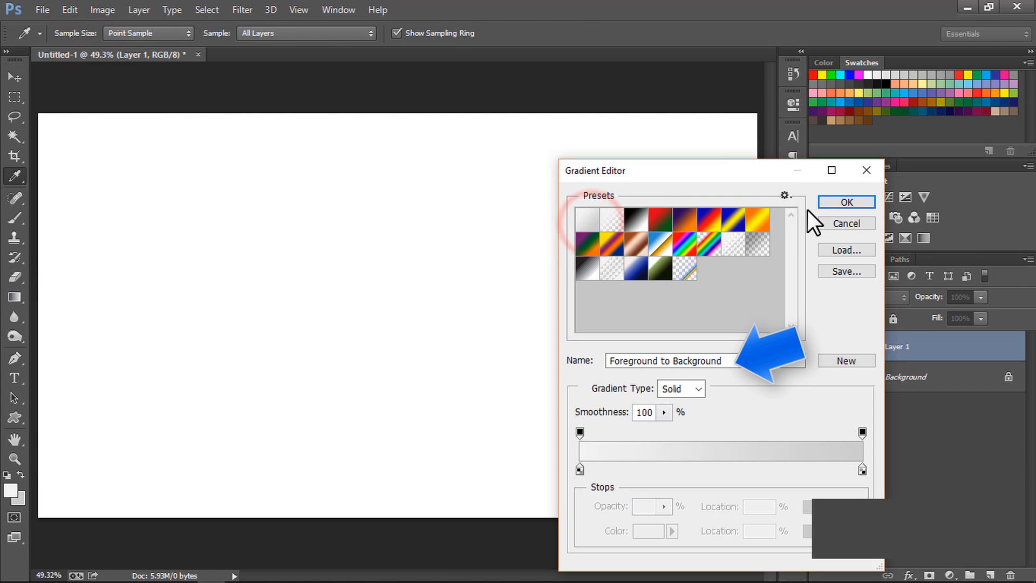
{"action": "left_click", "coordinate": [827, 201]}
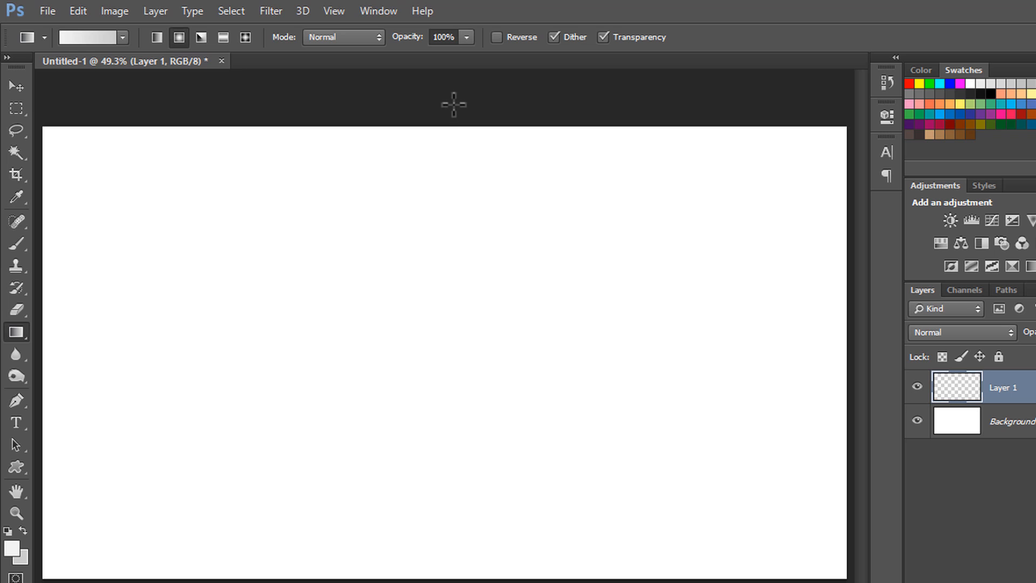
{"action": "left_click_drag", "start_coordinate": [454, 104], "coordinate": [487, 572]}
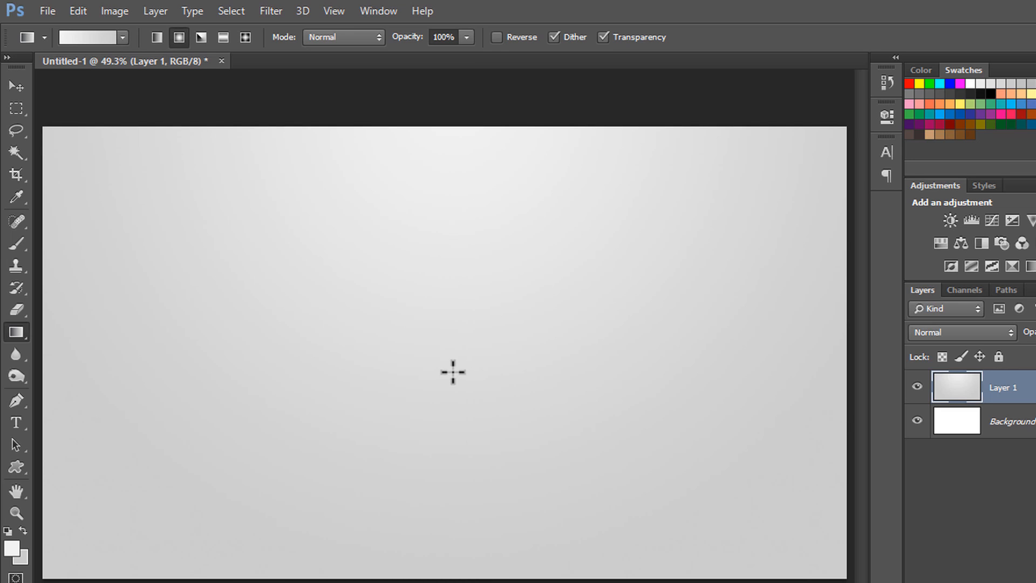
Draw a wide text box across the middle of the canvas using Gotham Medium at 189 pt.
{"action": "left_click", "coordinate": [16, 422]}
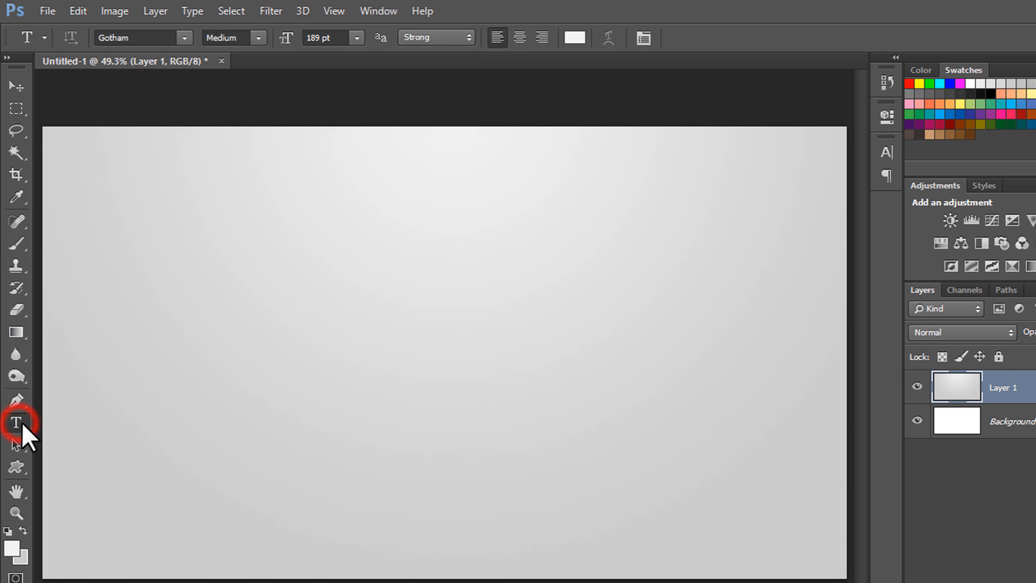
{"action": "left_click", "coordinate": [162, 38]}
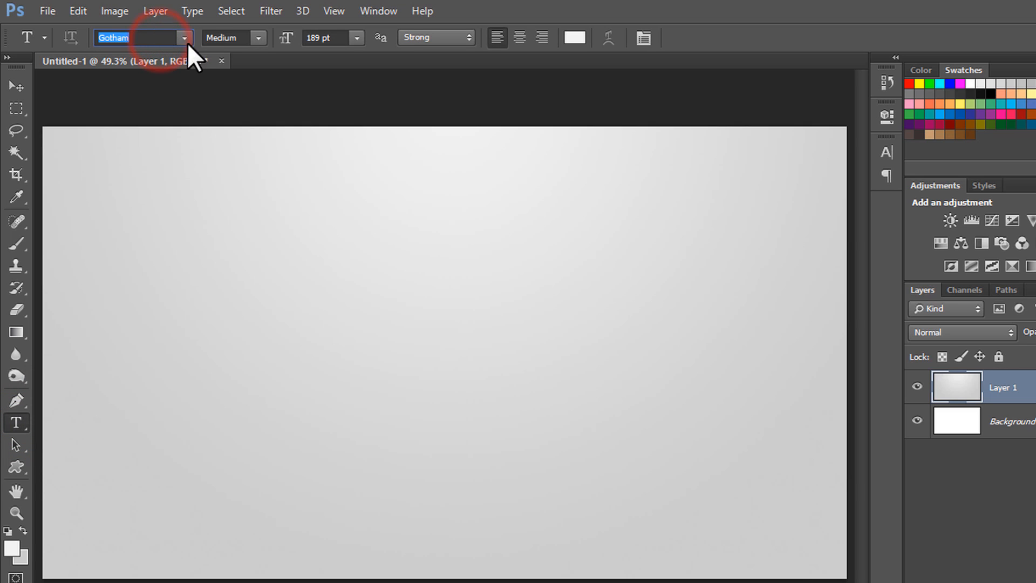
{"action": "left_click", "coordinate": [245, 39]}
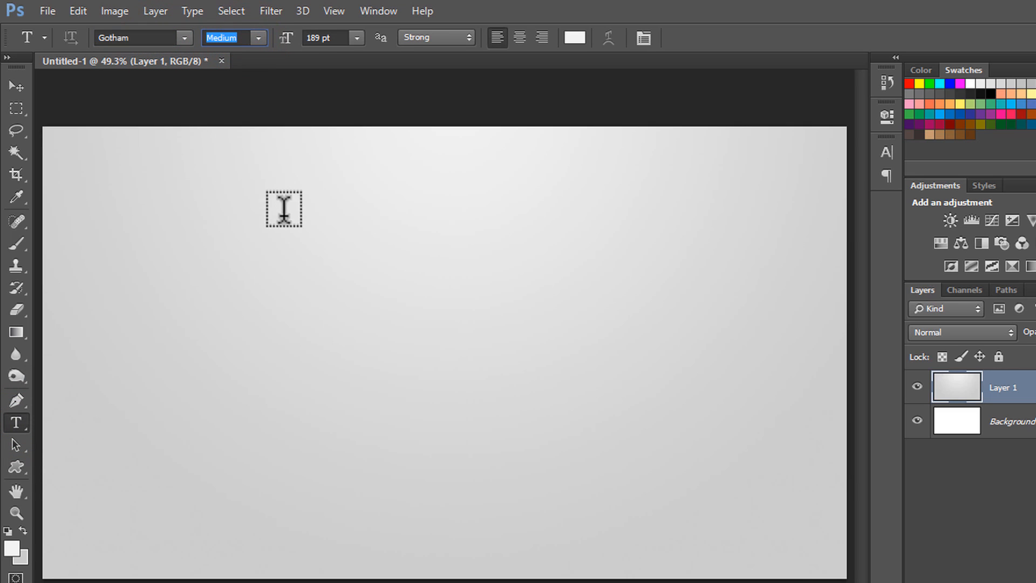
{"action": "left_click_drag", "start_coordinate": [215, 265], "coordinate": [713, 473]}
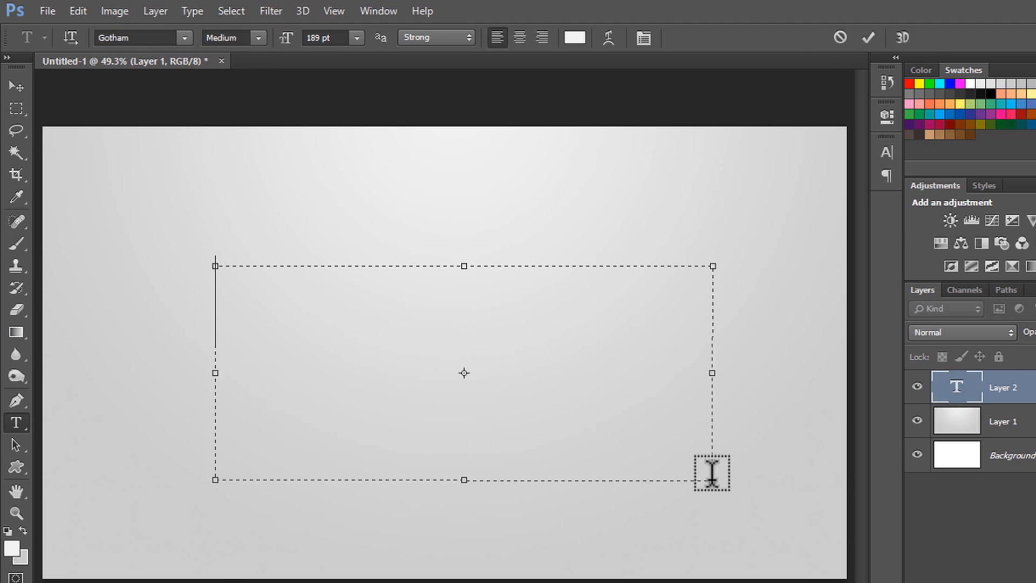
Set the text color to white, #ffffff.
{"action": "left_click", "coordinate": [514, 33]}
{"action": "left_click_drag", "start_coordinate": [648, 273], "coordinate": [624, 220]}
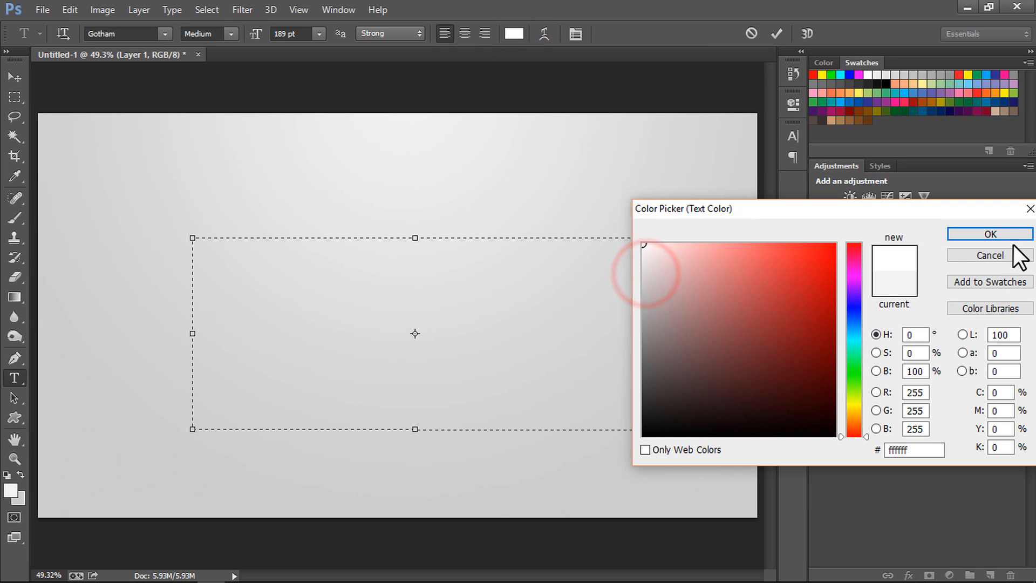
{"action": "left_click", "coordinate": [982, 233]}
{"action": "left_click", "coordinate": [405, 255]}
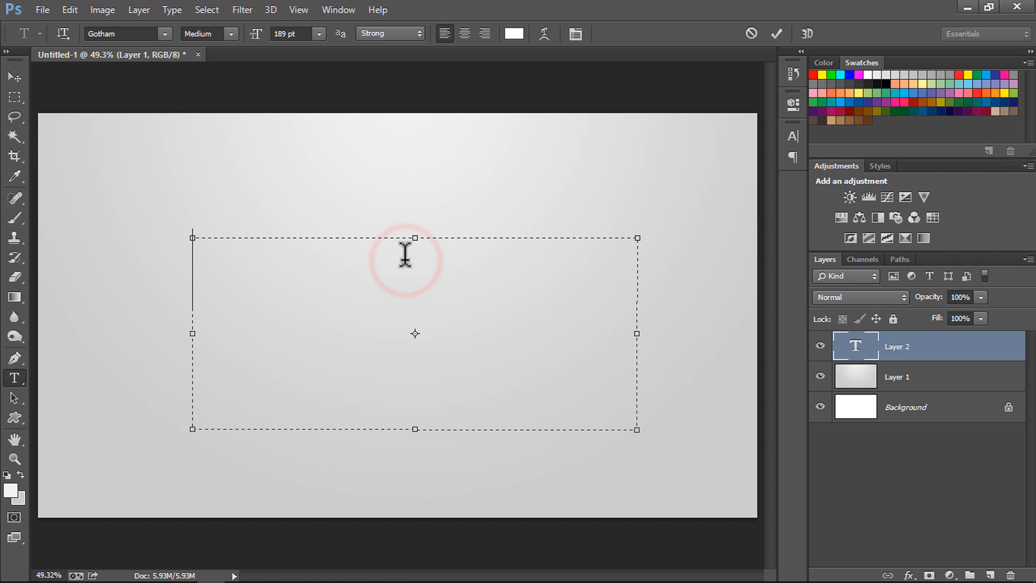
Enter GOTHAM in the text box and shrink the box to fit closely around the word.
{"action": "type", "text": "GO"}
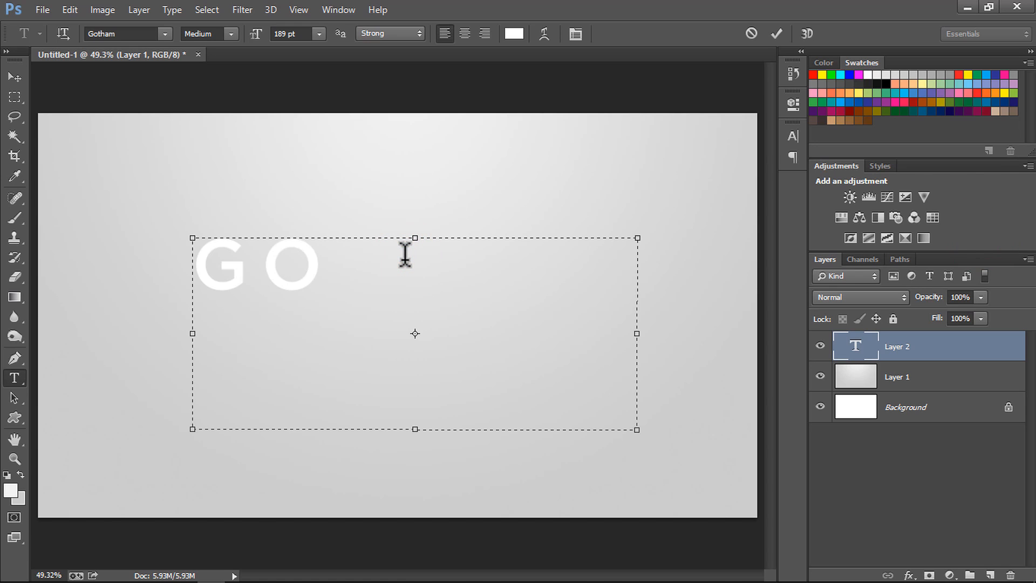
{"action": "type", "text": "THAM"}
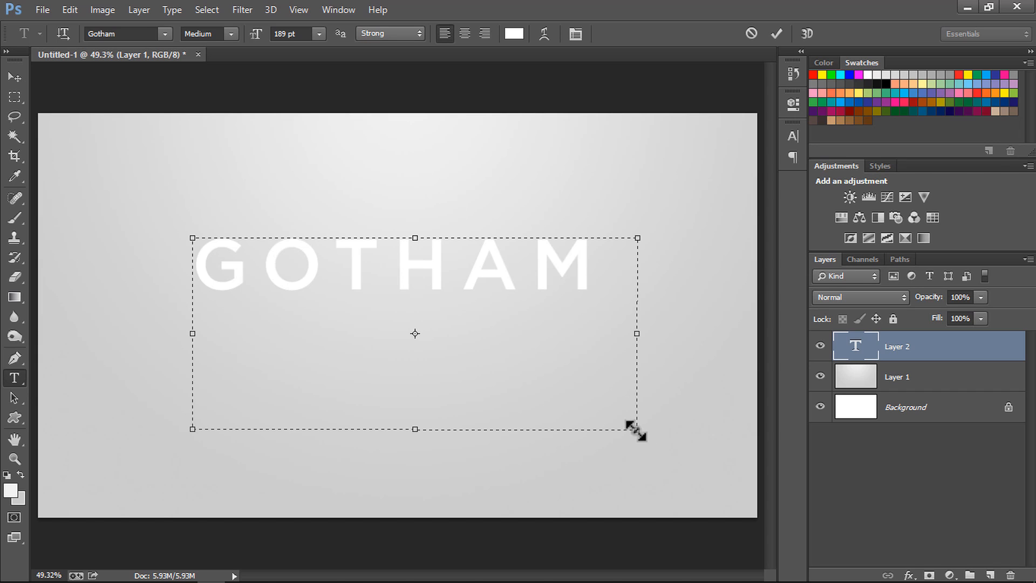
{"action": "left_click_drag", "start_coordinate": [635, 430], "coordinate": [615, 310]}
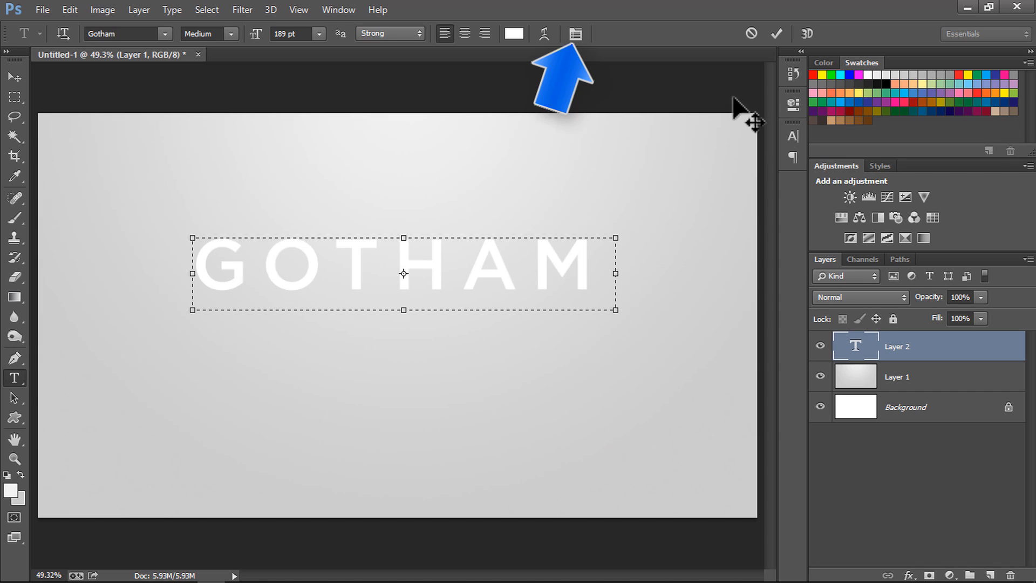
Commit the GOTHAM text with a tracking of 200 and move it down to the vertical middle of the canvas.
{"action": "left_click", "coordinate": [580, 33]}
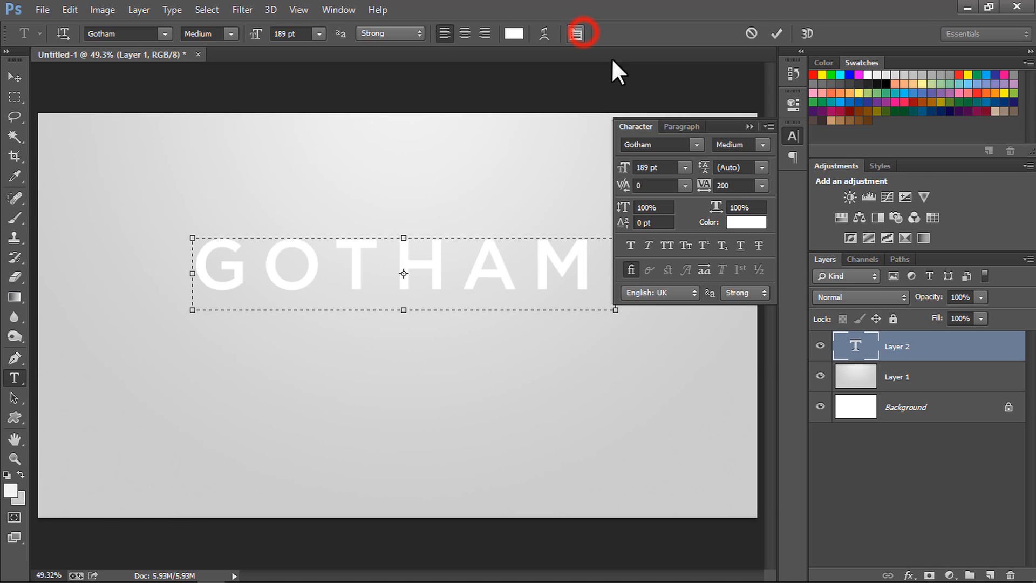
{"action": "left_click", "coordinate": [735, 185]}
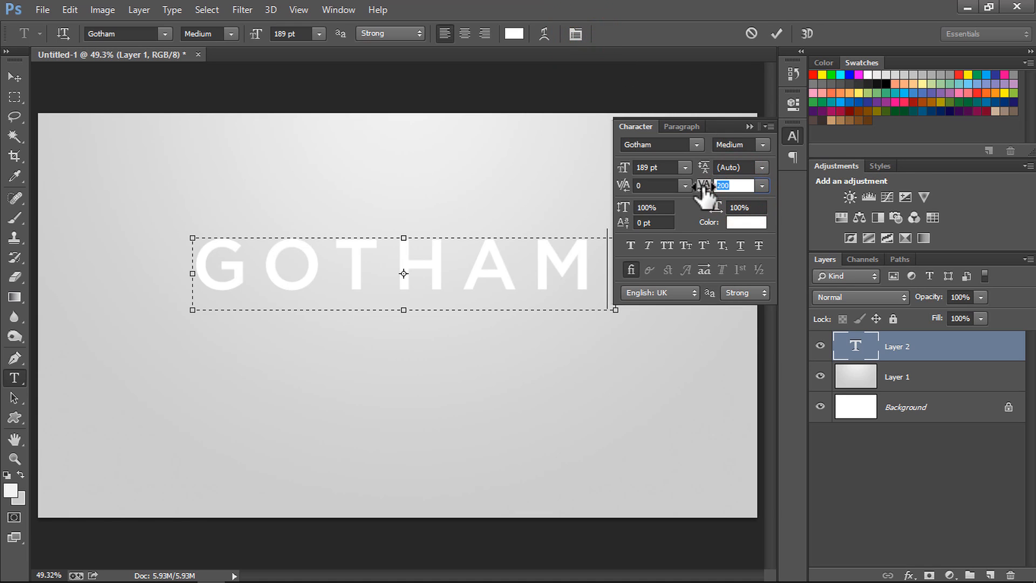
{"action": "left_click", "coordinate": [776, 34]}
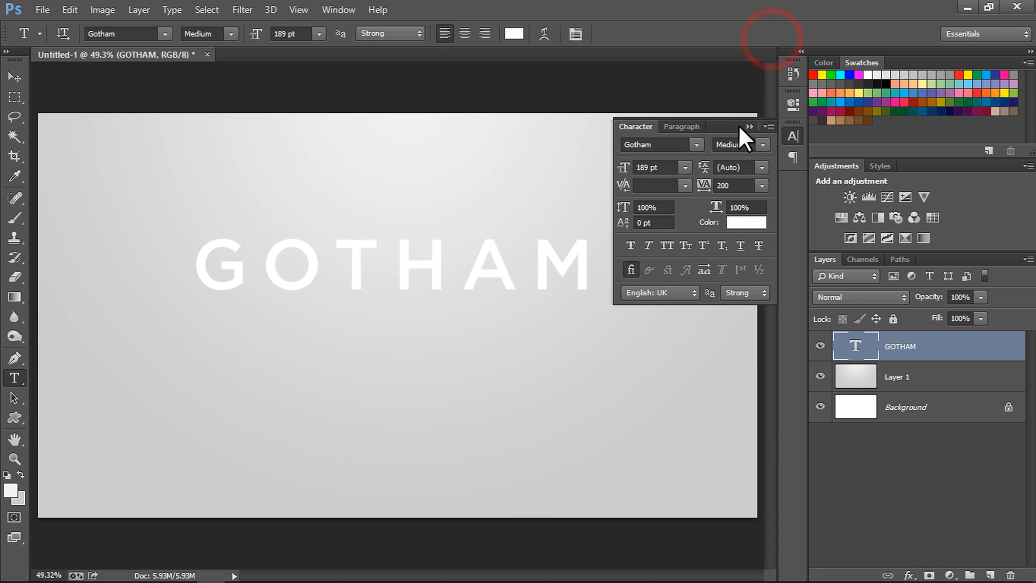
{"action": "left_click", "coordinate": [748, 126]}
{"action": "key", "text": "v"}
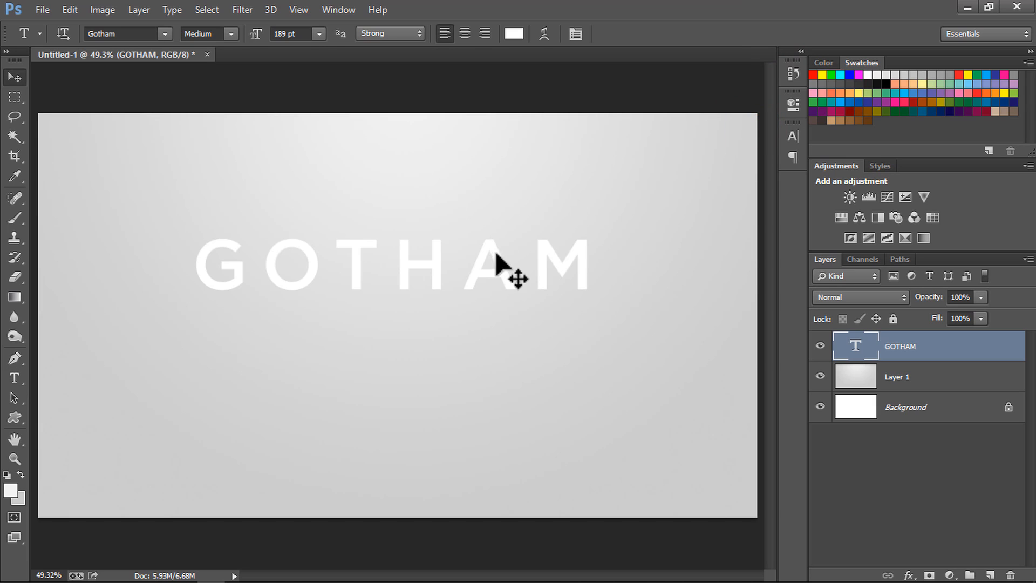
{"action": "left_click_drag", "start_coordinate": [488, 261], "coordinate": [490, 299]}
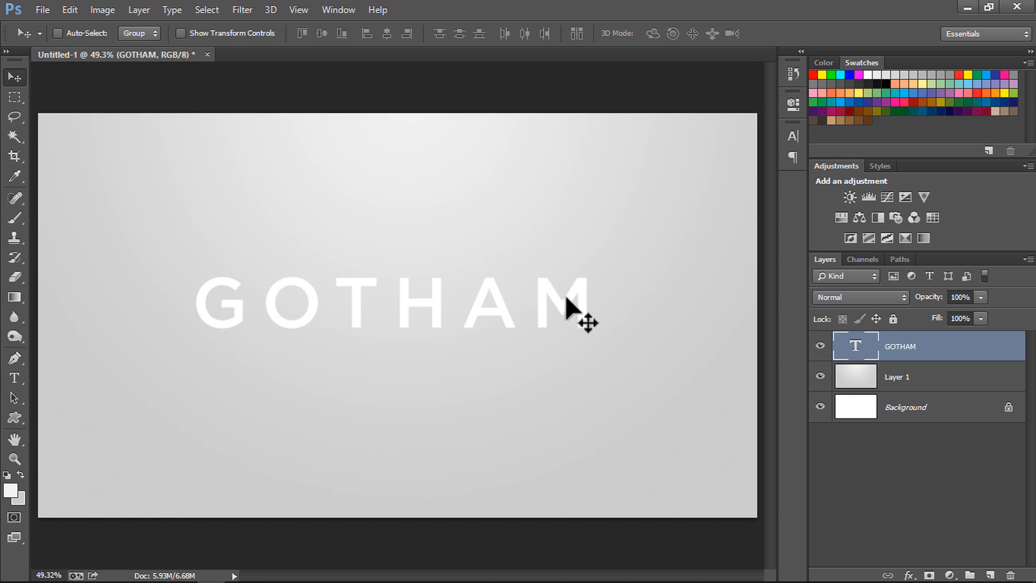
Duplicate the GOTHAM text layer and hide the copy.
{"action": "right_click", "coordinate": [899, 346]}
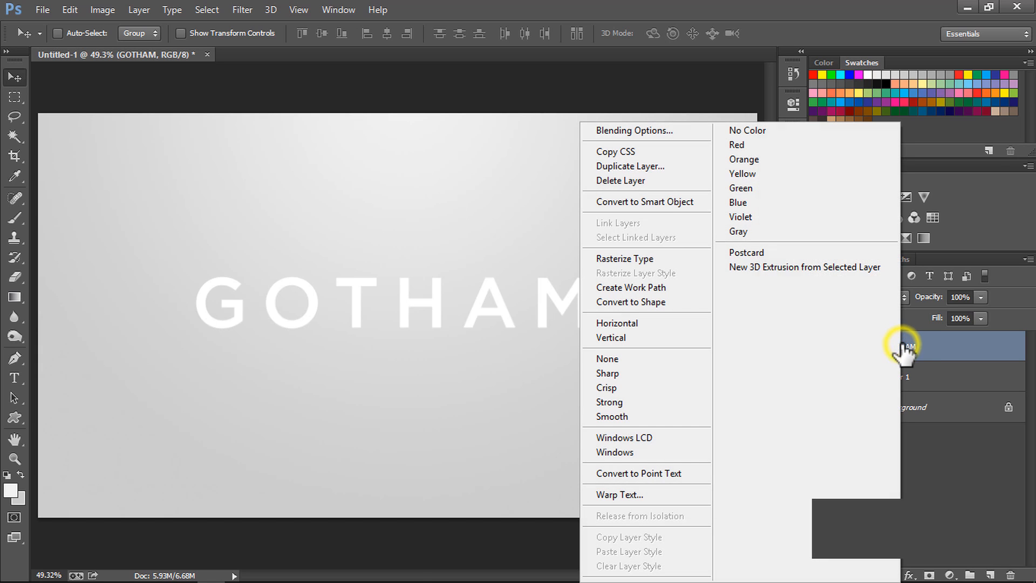
{"action": "left_click", "coordinate": [655, 170]}
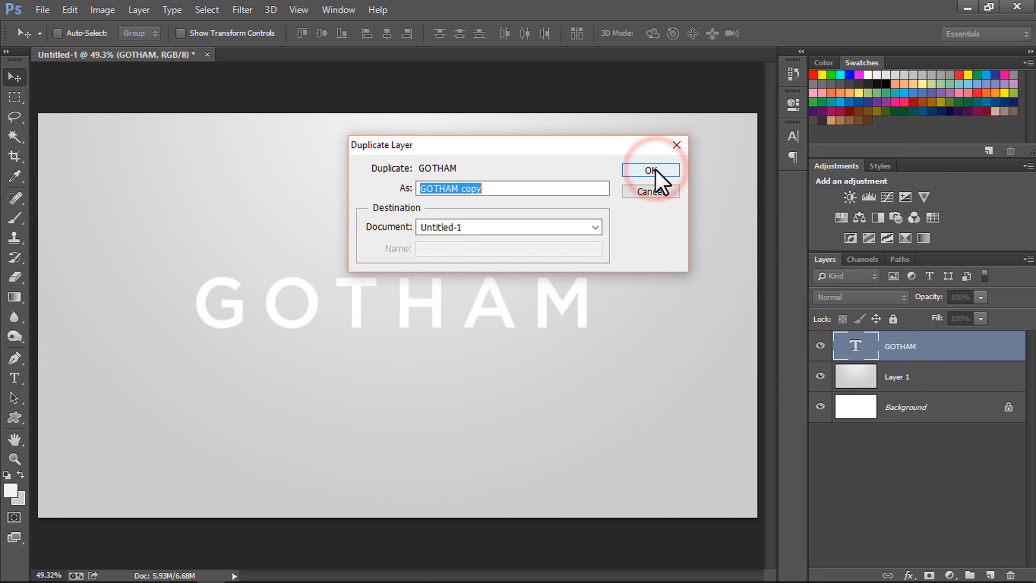
{"action": "left_click", "coordinate": [656, 170]}
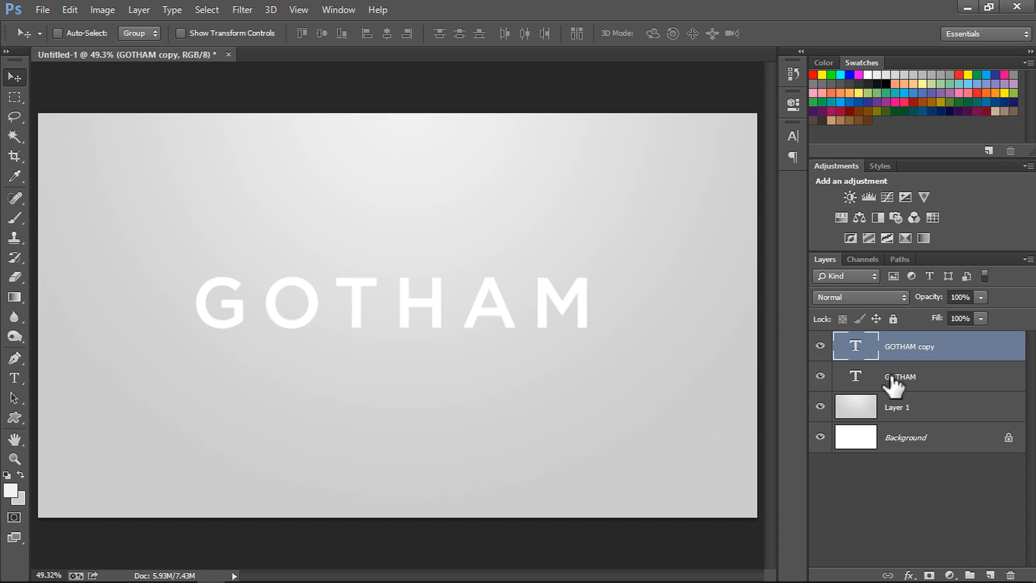
{"action": "left_click", "coordinate": [819, 345]}
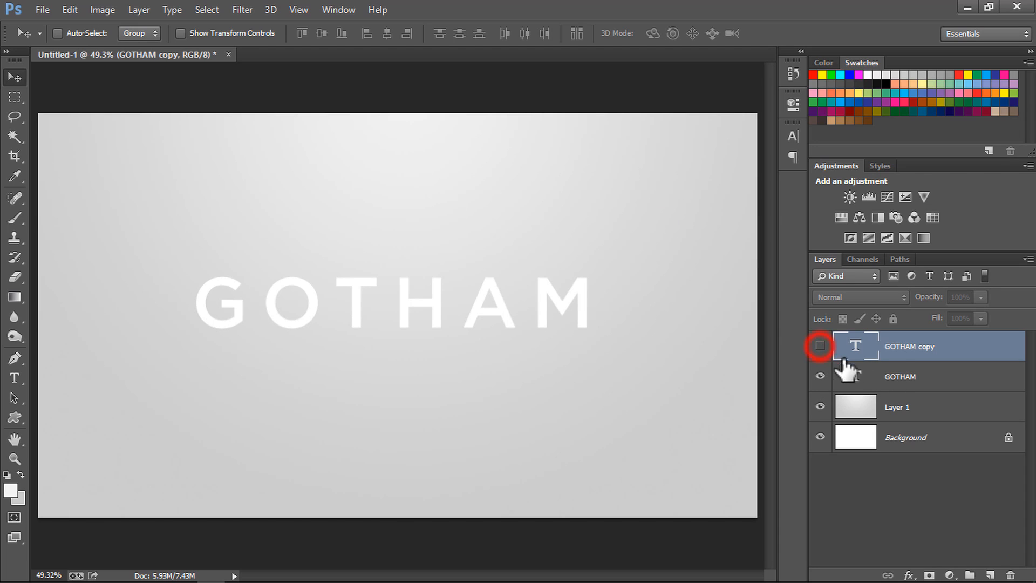
Recolor all the text on the original GOTHAM layer to black, #000000.
{"action": "double_click", "coordinate": [855, 375]}
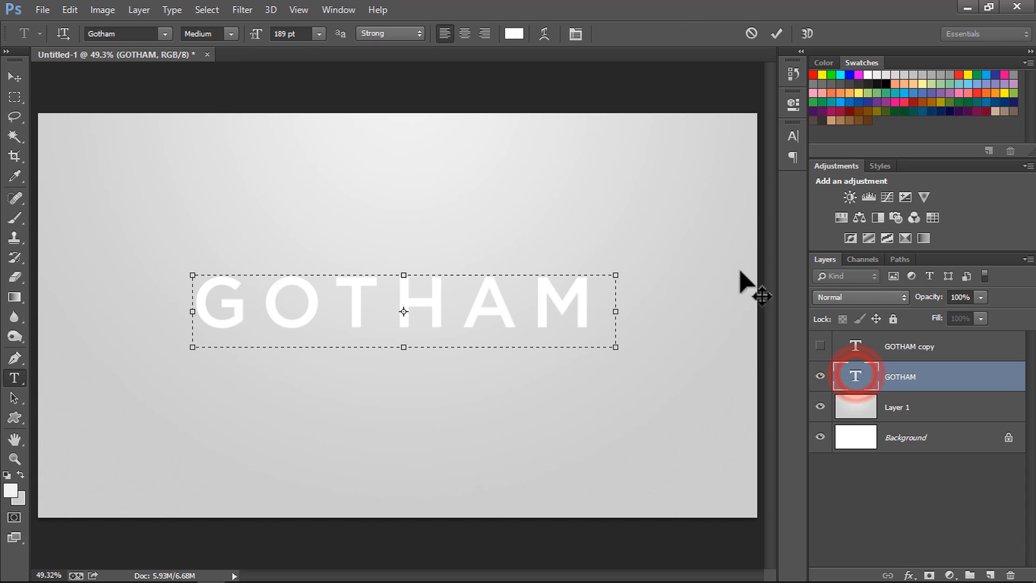
{"action": "left_click_drag", "start_coordinate": [610, 305], "coordinate": [162, 358]}
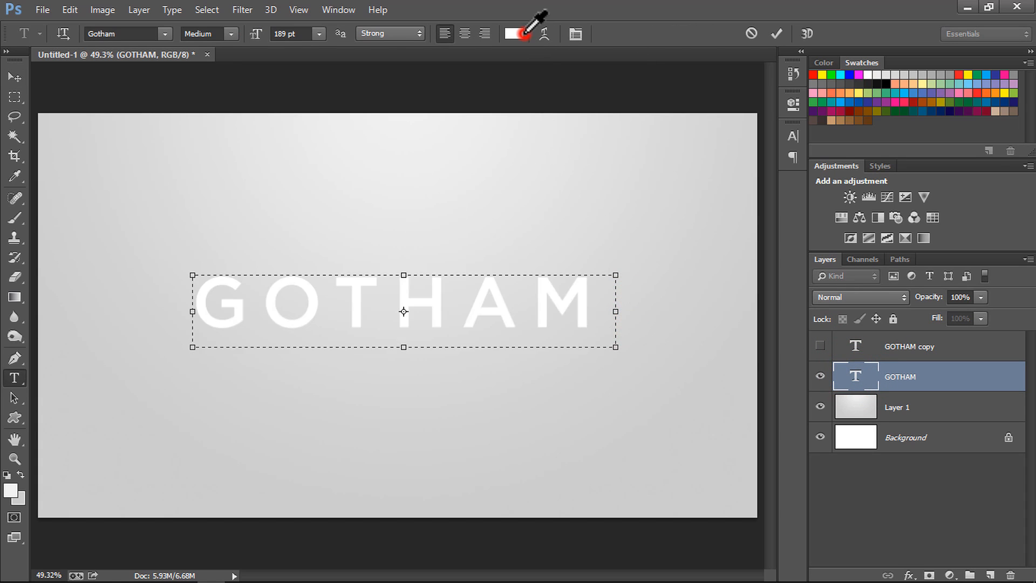
{"action": "left_click", "coordinate": [513, 34]}
{"action": "left_click_drag", "start_coordinate": [683, 278], "coordinate": [856, 456]}
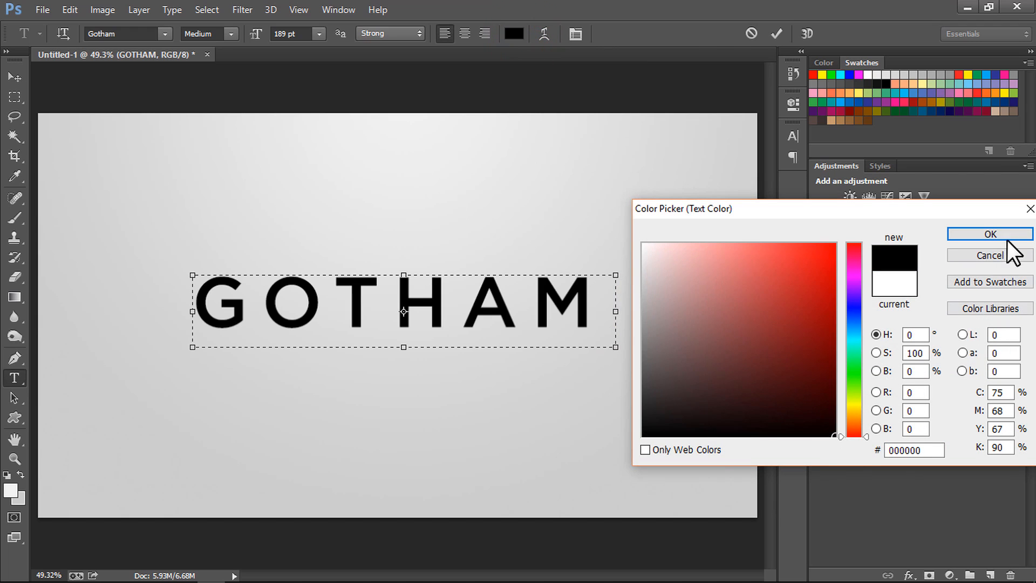
{"action": "left_click", "coordinate": [991, 235]}
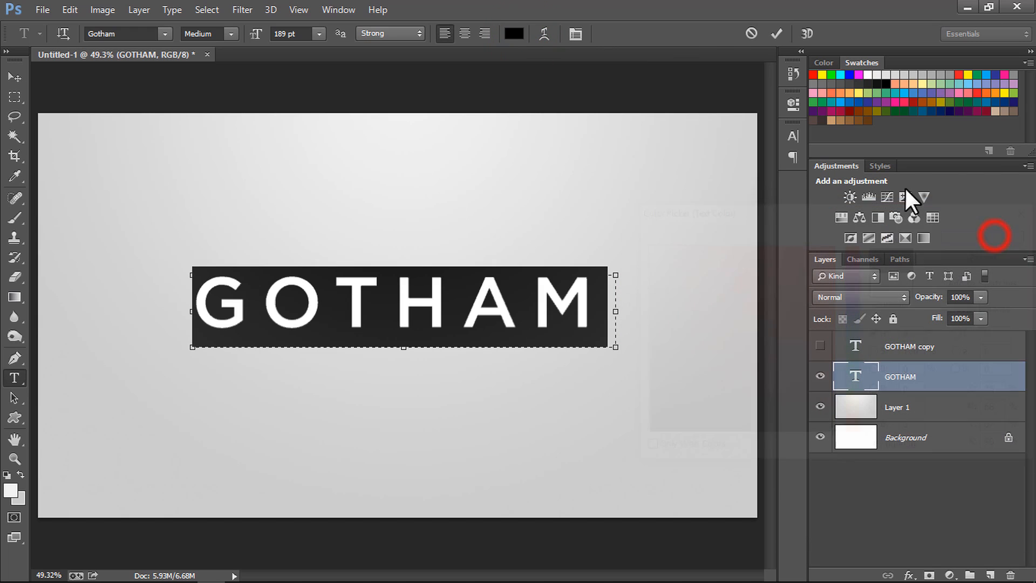
{"action": "left_click", "coordinate": [770, 33]}
{"action": "key", "text": "v"}
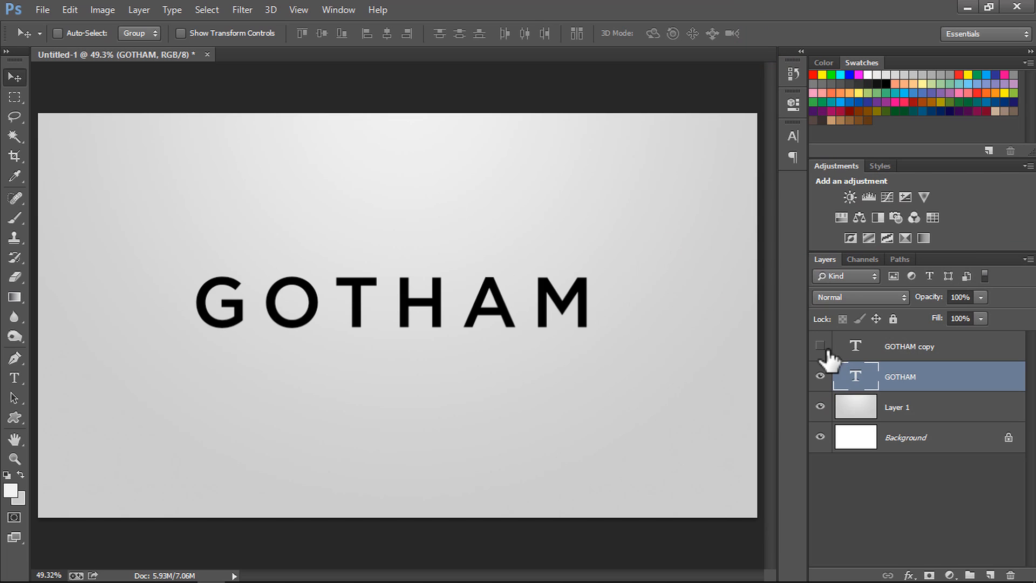
Rasterize the black GOTHAM text layer and make the white GOTHAM copy layer visible again.
{"action": "right_click", "coordinate": [904, 380]}
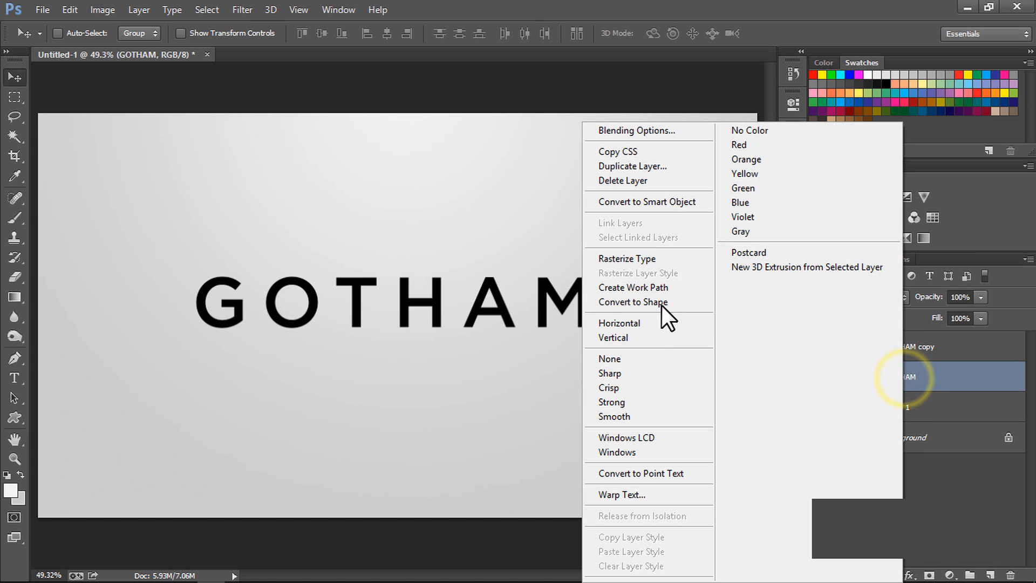
{"action": "left_click", "coordinate": [644, 260]}
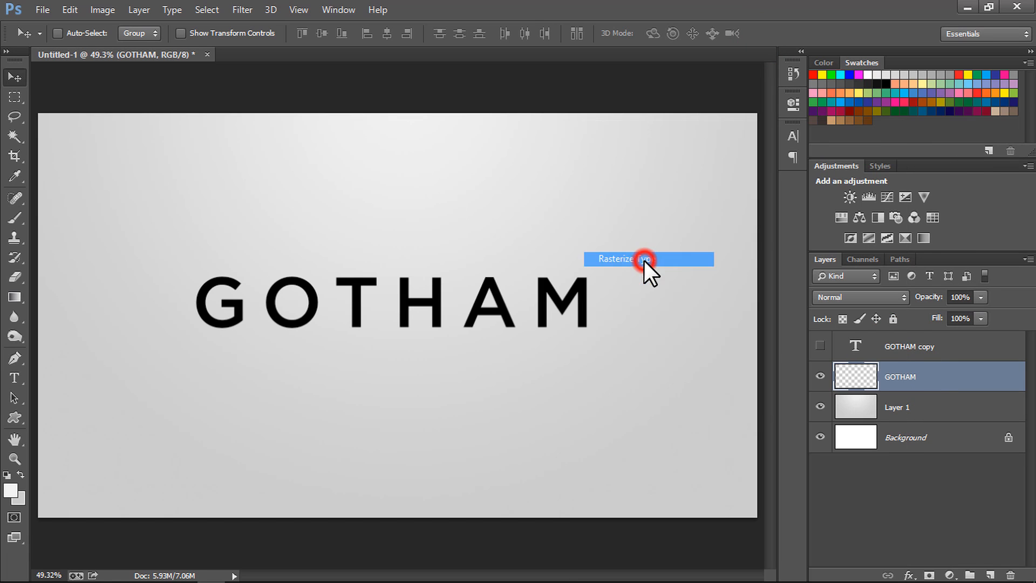
{"action": "left_click", "coordinate": [820, 346]}
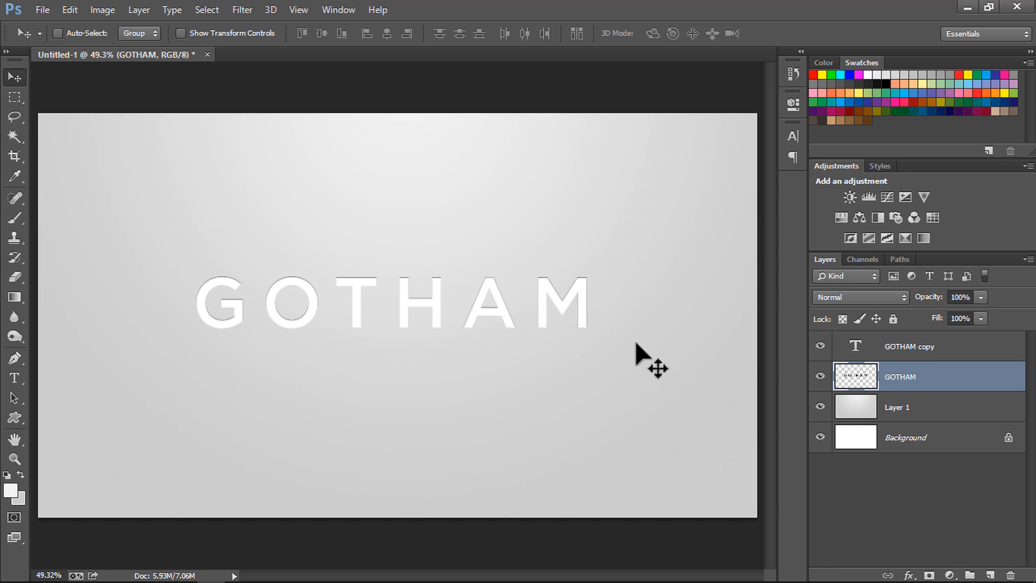
Nudge the rasterized black GOTHAM layer down and to the right so it is offset behind the white text.
{"action": "key", "text": "Down"}
{"action": "key", "text": "Right"}
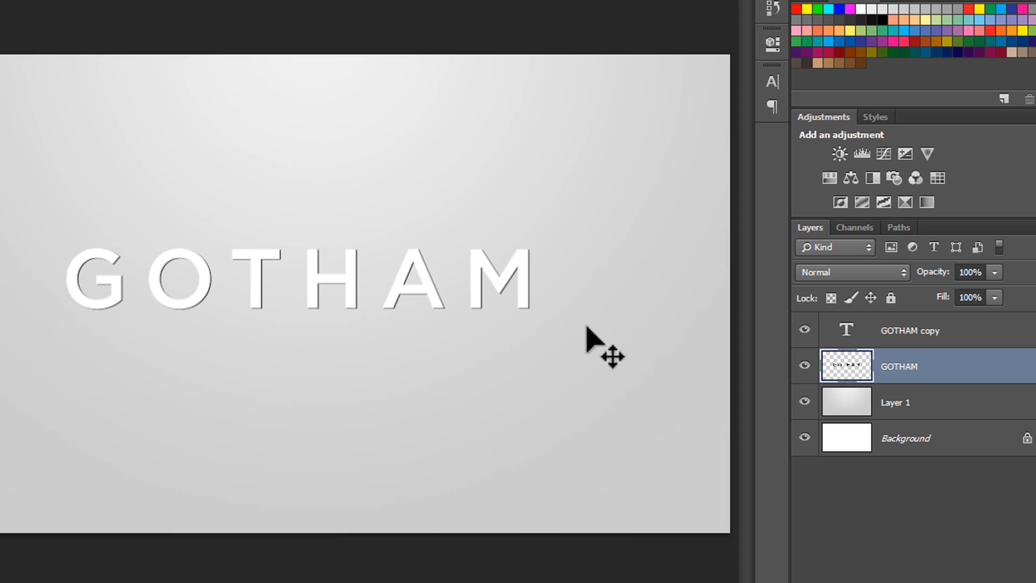
Duplicate the rasterized black GOTHAM layer and nudge the duplicate slightly down and to the right.
{"action": "right_click", "coordinate": [887, 366]}
{"action": "left_click", "coordinate": [597, 116]}
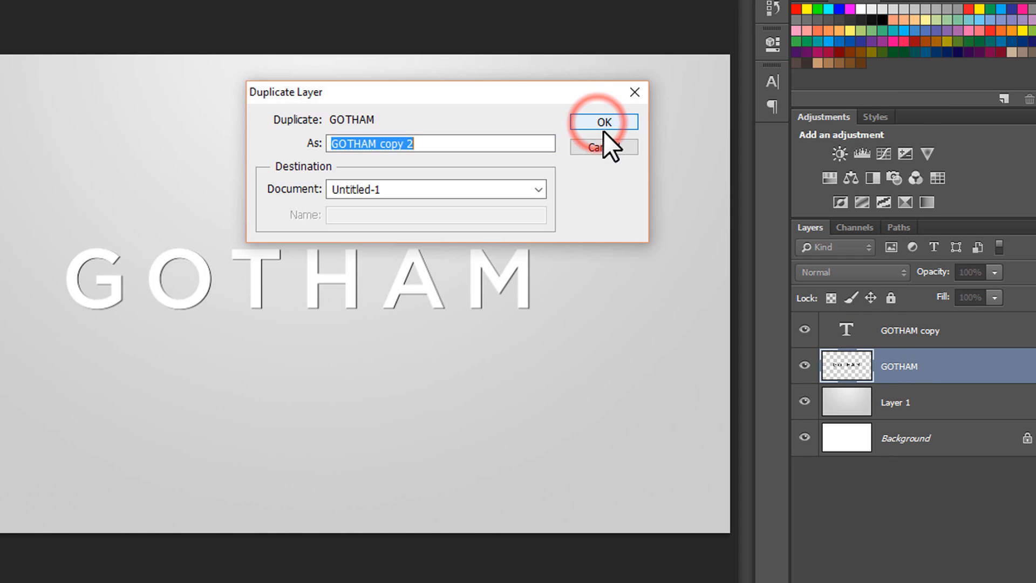
{"action": "left_click", "coordinate": [603, 123]}
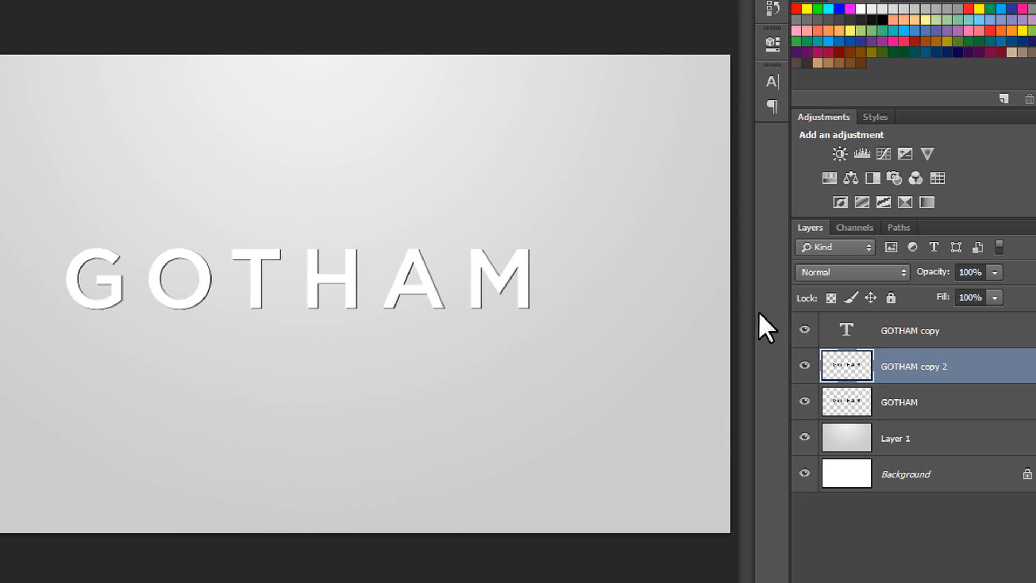
{"action": "key", "text": "Down"}
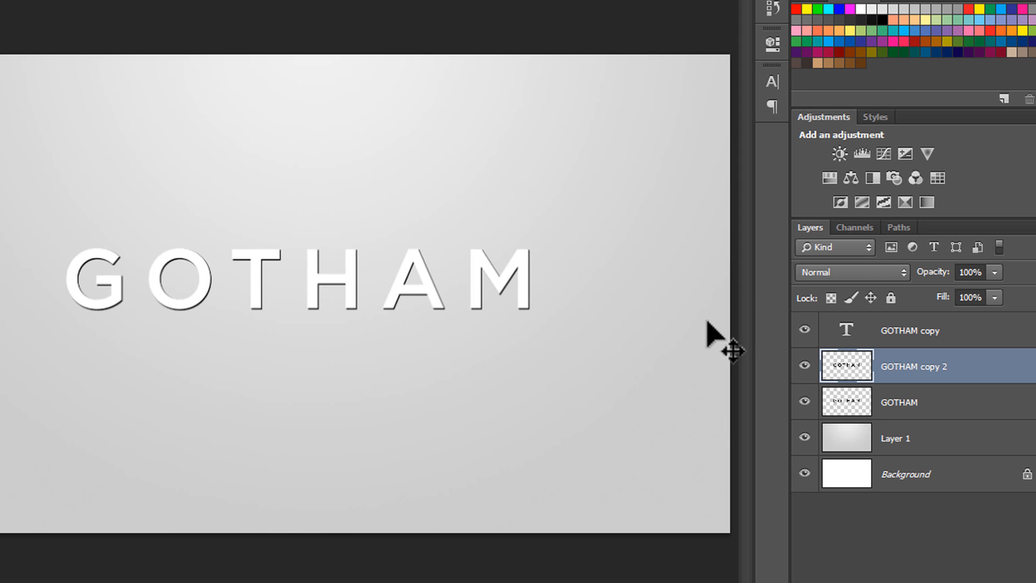
{"action": "key", "text": "Right"}
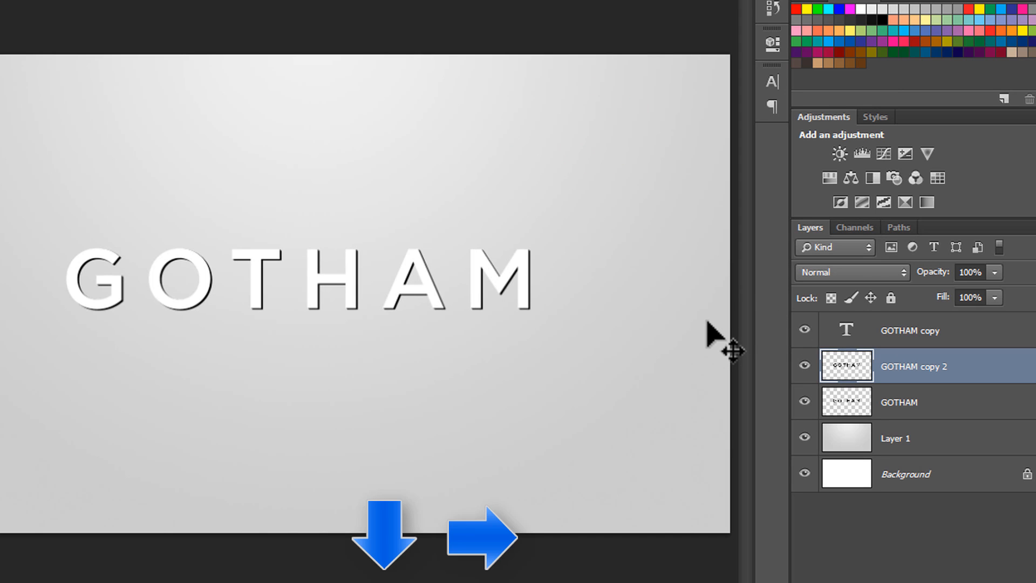
Add two more successive duplicates of the black GOTHAM copy 2 layer, nudging each one further down and right.
{"action": "key", "text": "ctrl+j"}
{"action": "key", "text": "Down"}
{"action": "key", "text": "Right"}
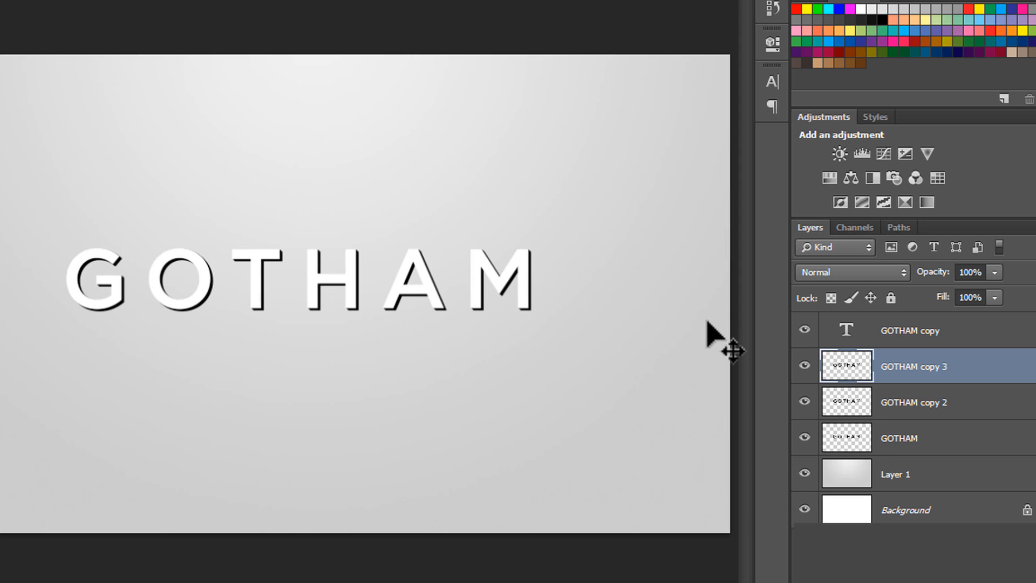
{"action": "key", "text": "ctrl+j"}
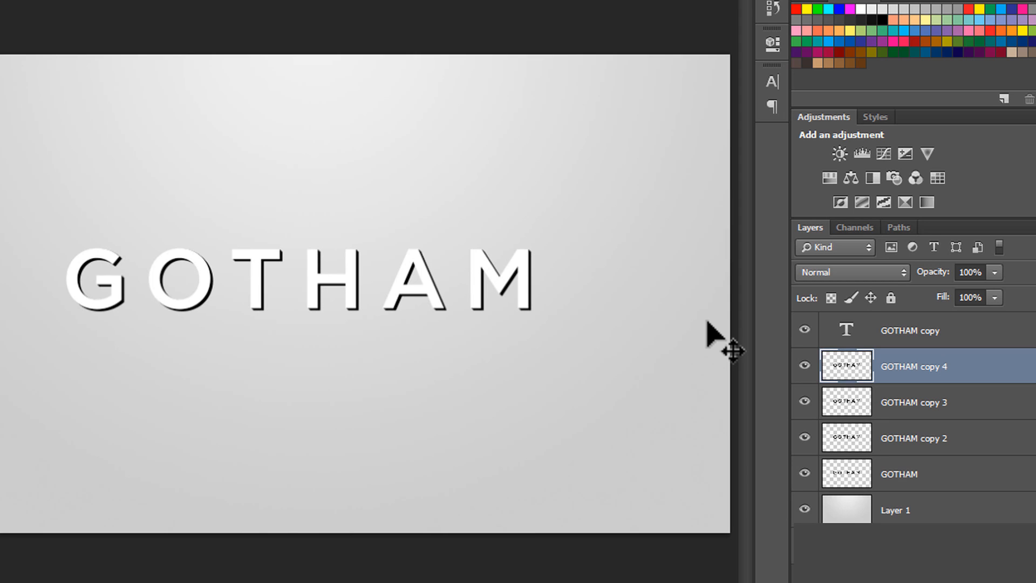
{"action": "key", "text": "Right"}
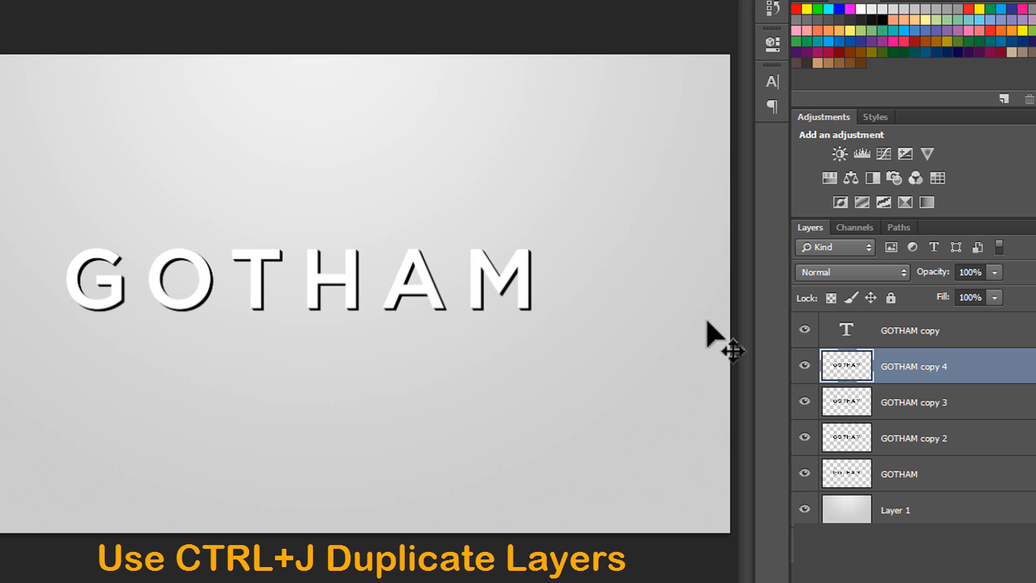
{"action": "key", "text": "Down"}
{"action": "key", "text": "Right"}
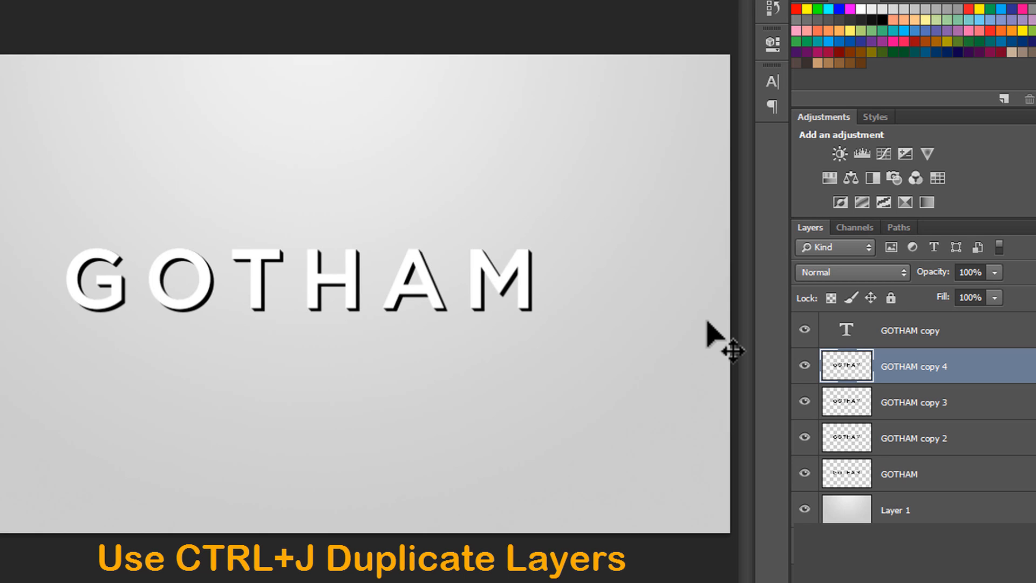
Extend the black shadow with two successive duplicates starting from GOTHAM copy 4, each nudged further down and right.
{"action": "key", "text": "ctrl+j"}
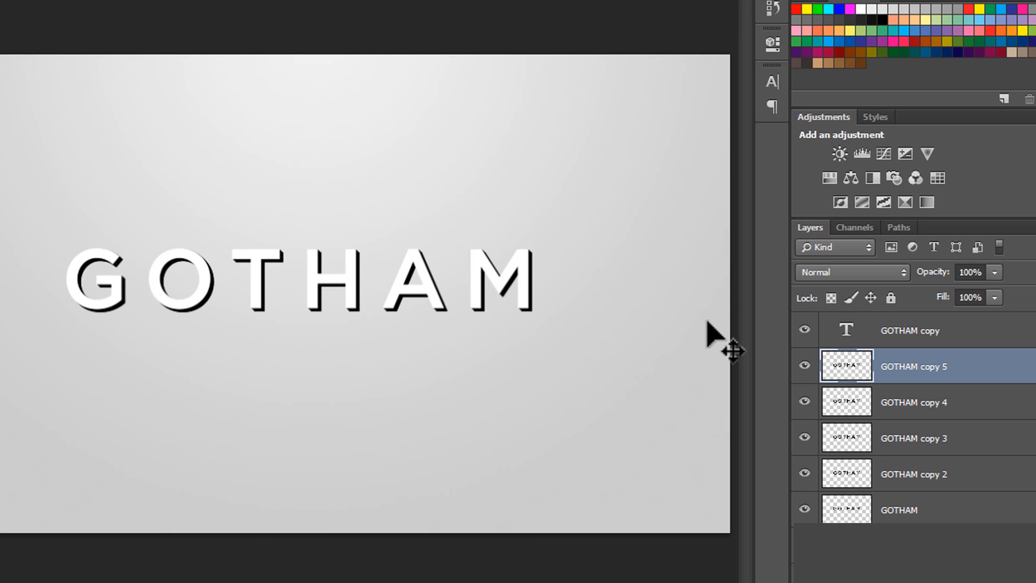
{"action": "key", "text": "Down"}
{"action": "key", "text": "Right"}
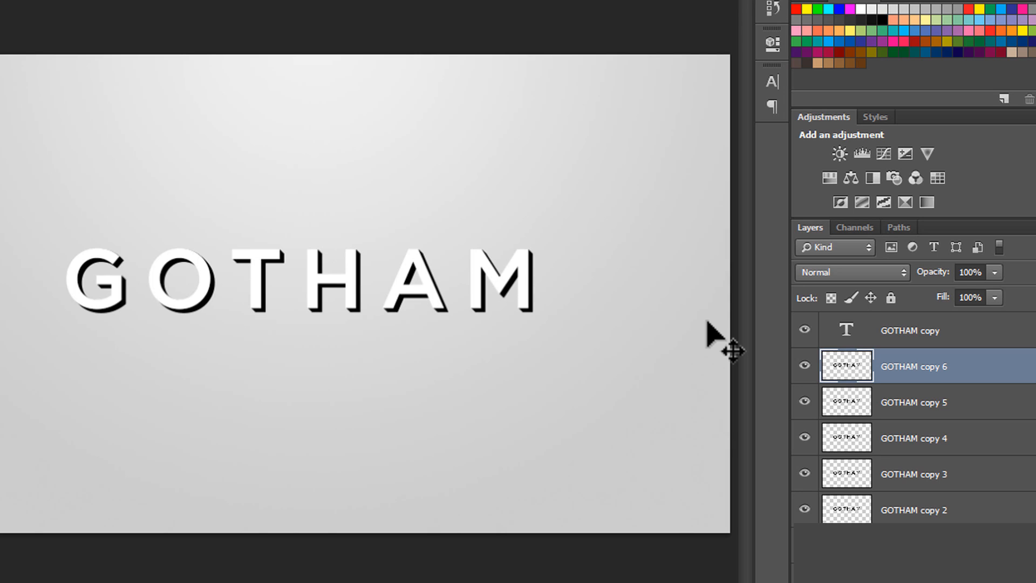
{"action": "key", "text": "Down"}
{"action": "key", "text": "Right"}
{"action": "key", "text": "Down"}
{"action": "key", "text": "Right"}
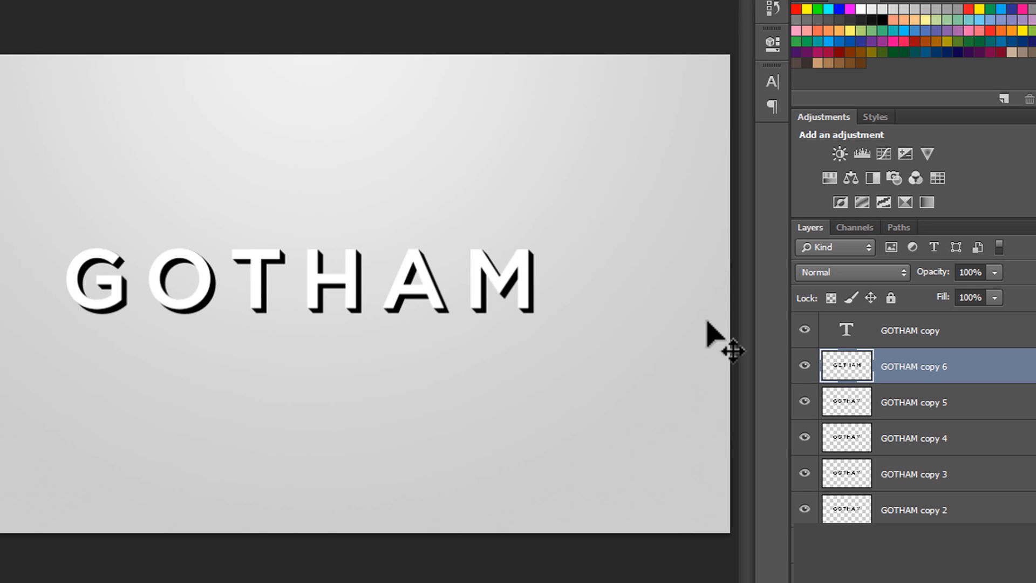
Deepen the black shadow with three successive duplicates starting from GOTHAM copy 6, each nudged further down and right.
{"action": "key", "text": "Right"}
{"action": "key", "text": "Down"}
{"action": "key", "text": "Right"}
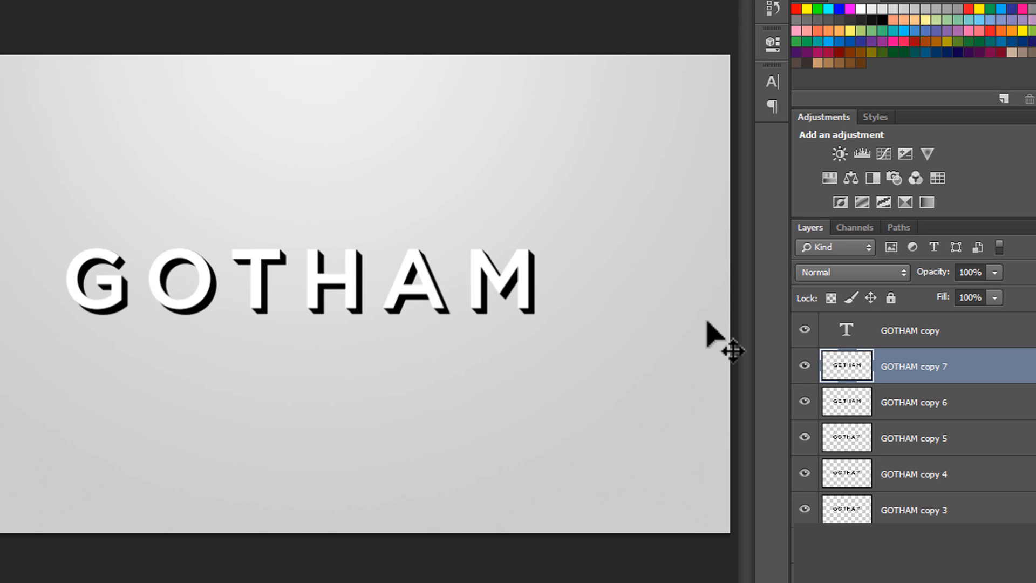
{"action": "key", "text": "ctrl+j"}
{"action": "key", "text": "Right"}
{"action": "key", "text": "Down"}
{"action": "key", "text": "Right"}
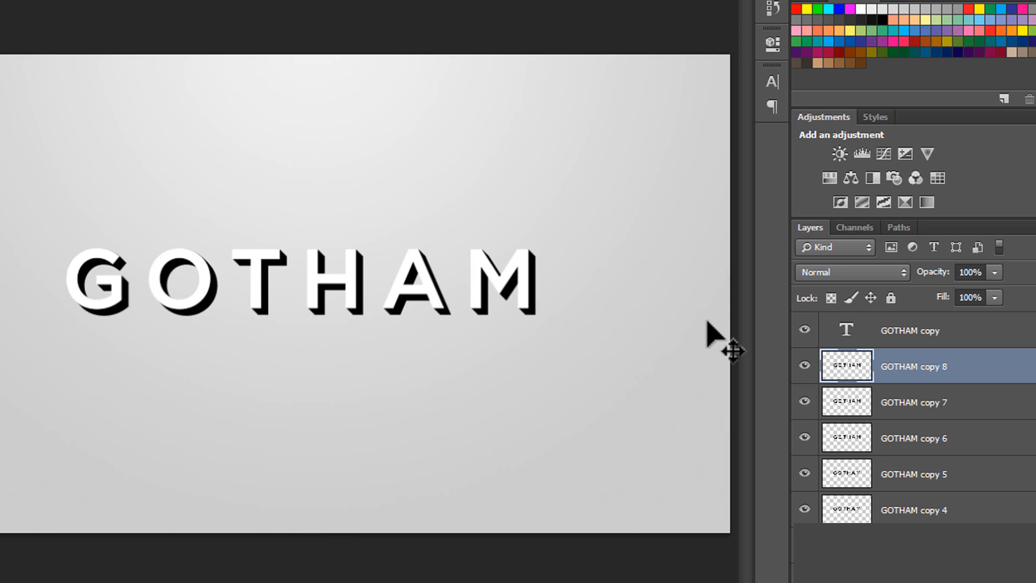
{"action": "key", "text": "Right"}
{"action": "key", "text": "Down"}
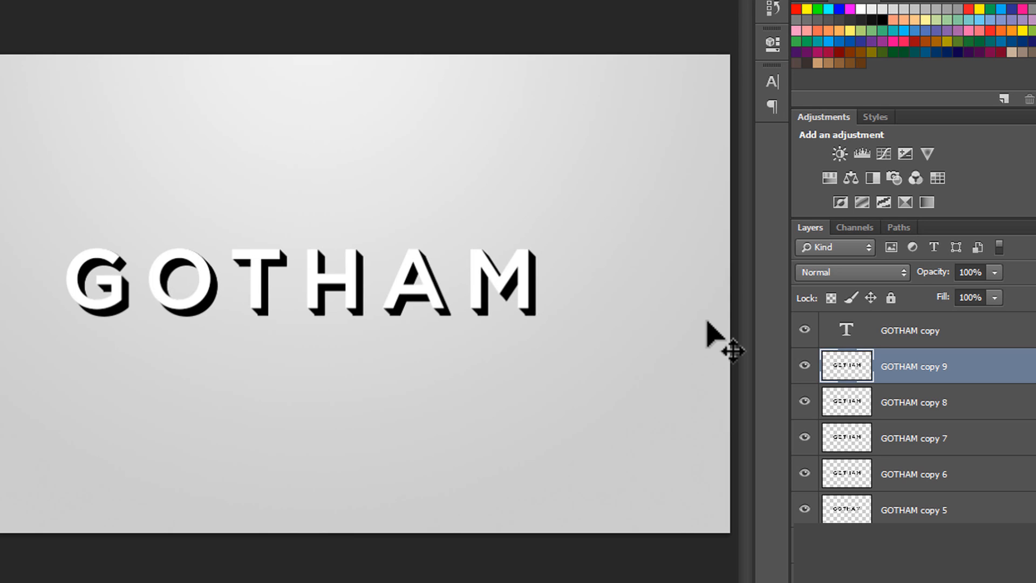
{"action": "key", "text": "Right"}
Merge all the black layers from GOTHAM copy 9 down to GOTHAM, and check the merged shadow by toggling its visibility.
{"action": "scroll", "coordinate": [887, 366], "scroll_direction": "down", "scroll_amount": 5}
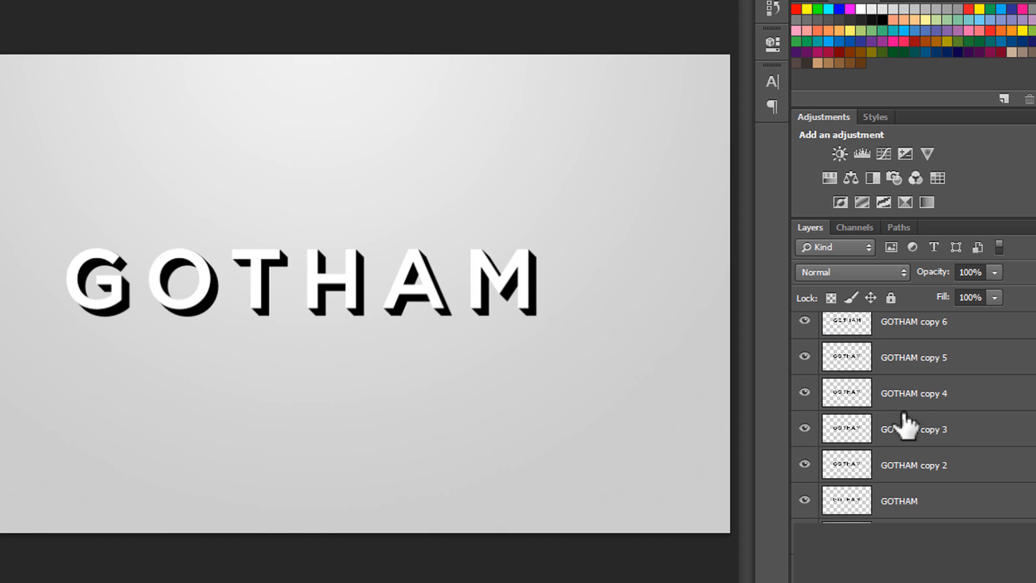
{"action": "left_click", "coordinate": [897, 501], "text": "shift"}
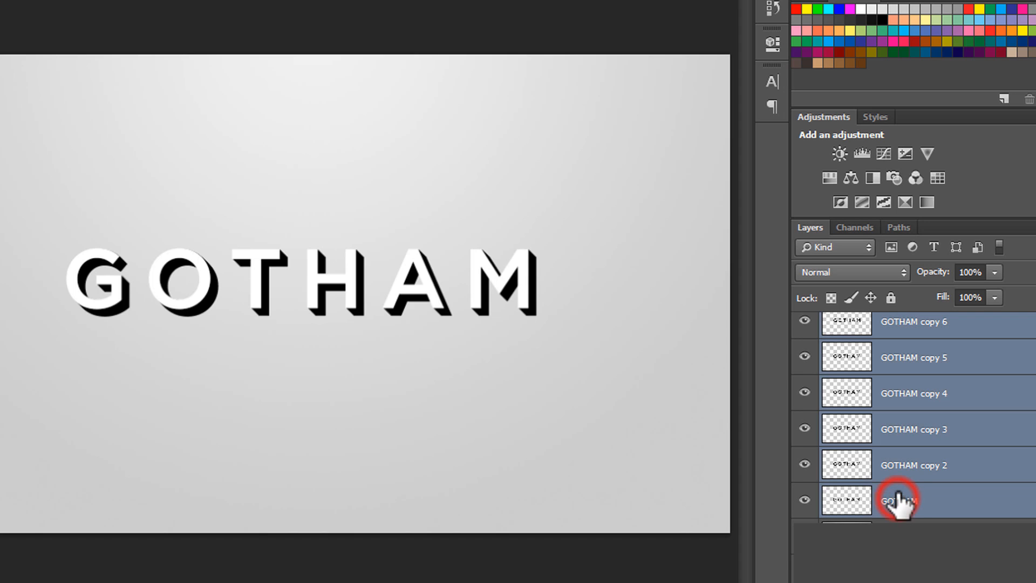
{"action": "scroll", "coordinate": [894, 493], "scroll_direction": "up", "scroll_amount": 5}
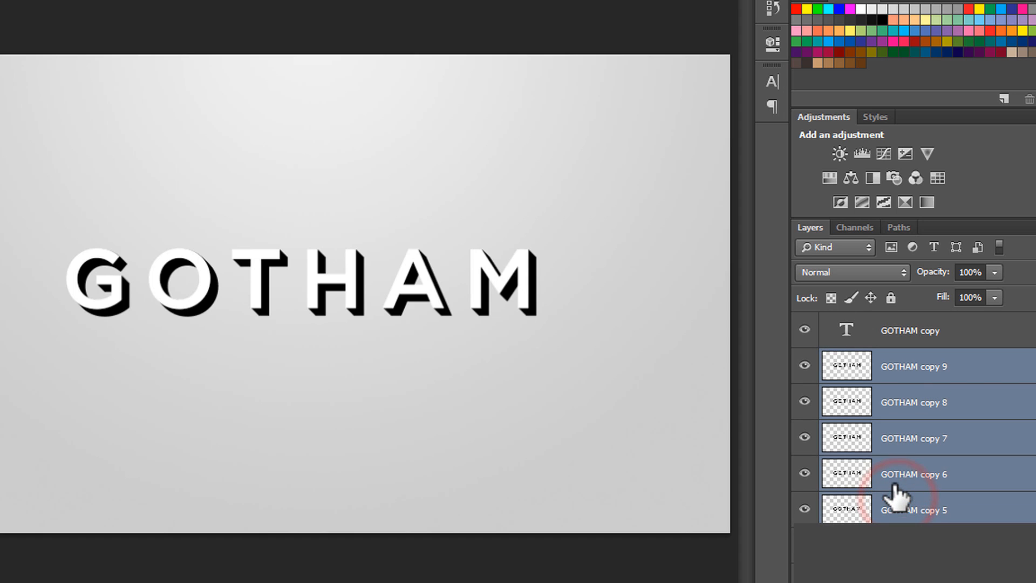
{"action": "right_click", "coordinate": [911, 373]}
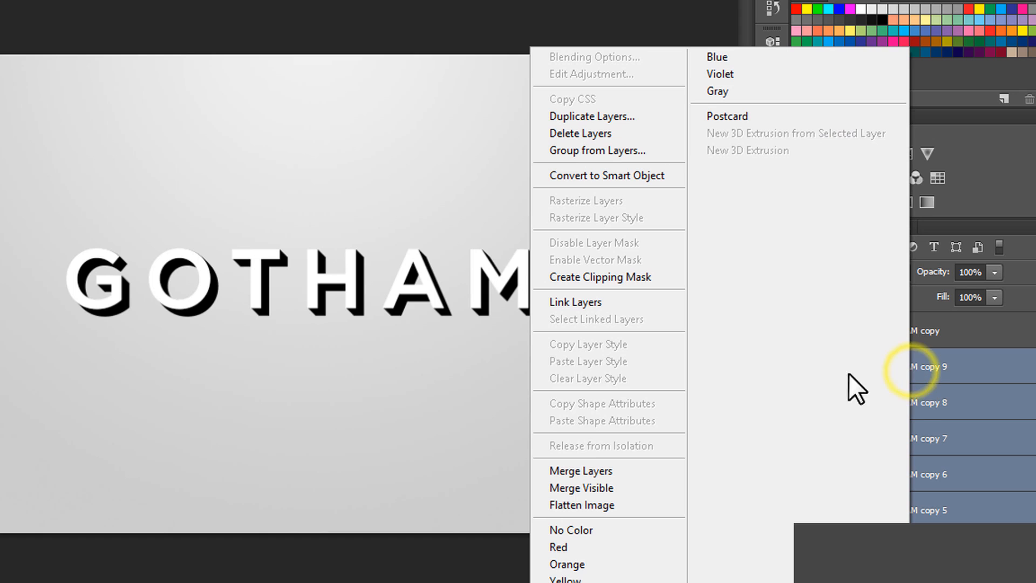
{"action": "left_click", "coordinate": [619, 469]}
{"action": "left_click", "coordinate": [804, 365]}
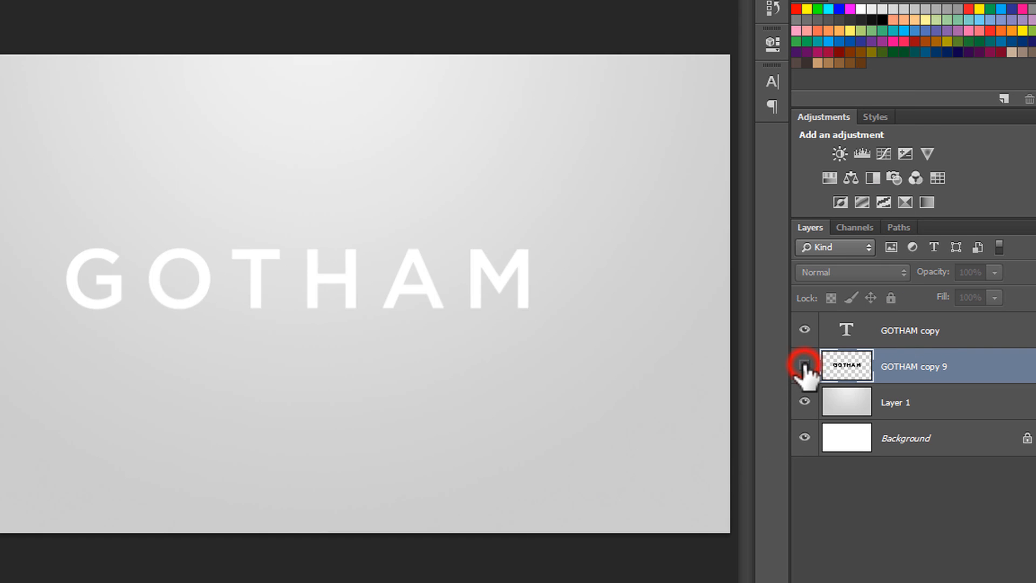
{"action": "left_click", "coordinate": [804, 365]}
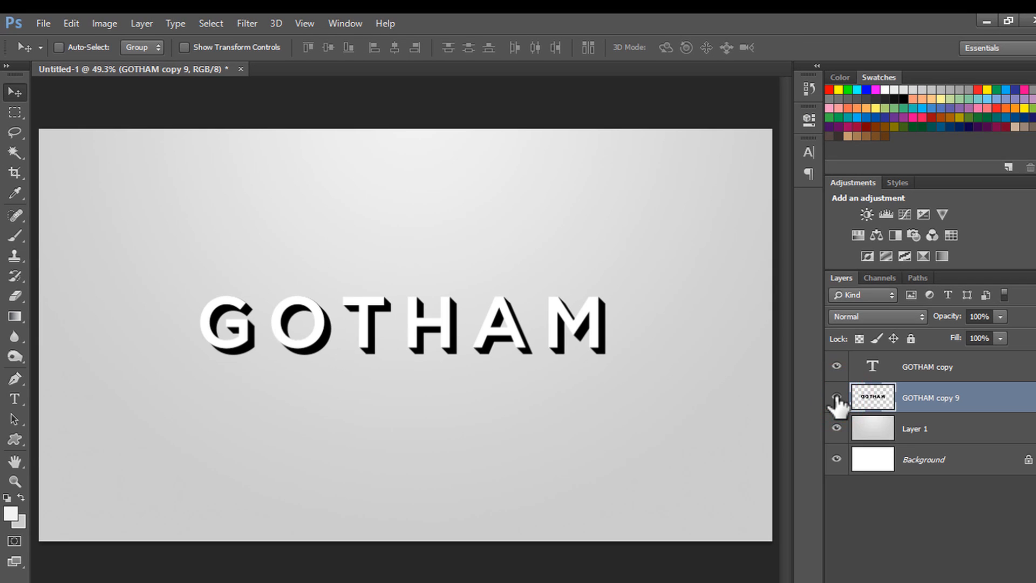
Duplicate the merged black shadow layer GOTHAM copy 9 and hide the original.
{"action": "right_click", "coordinate": [912, 394]}
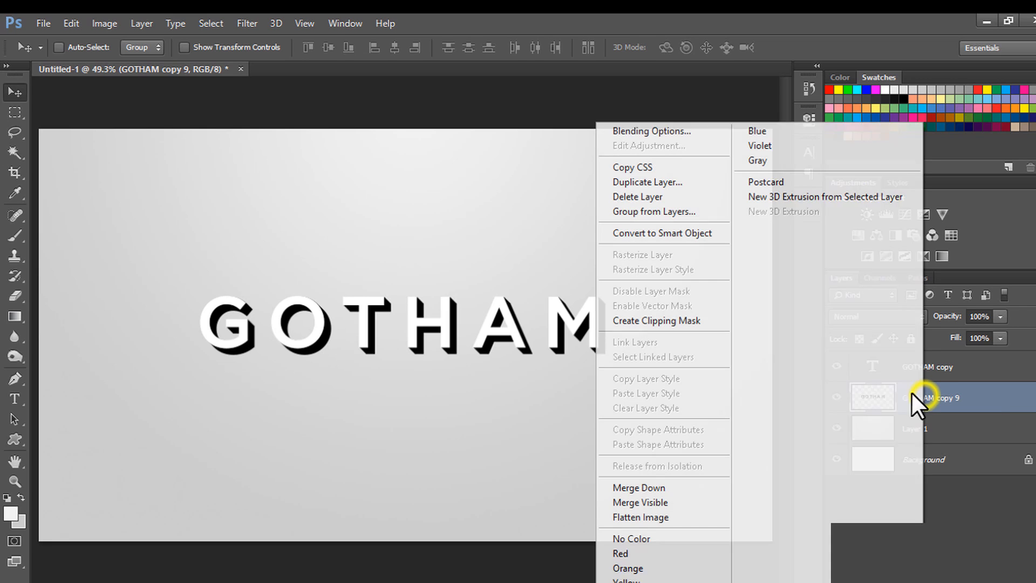
{"action": "left_click", "coordinate": [648, 182]}
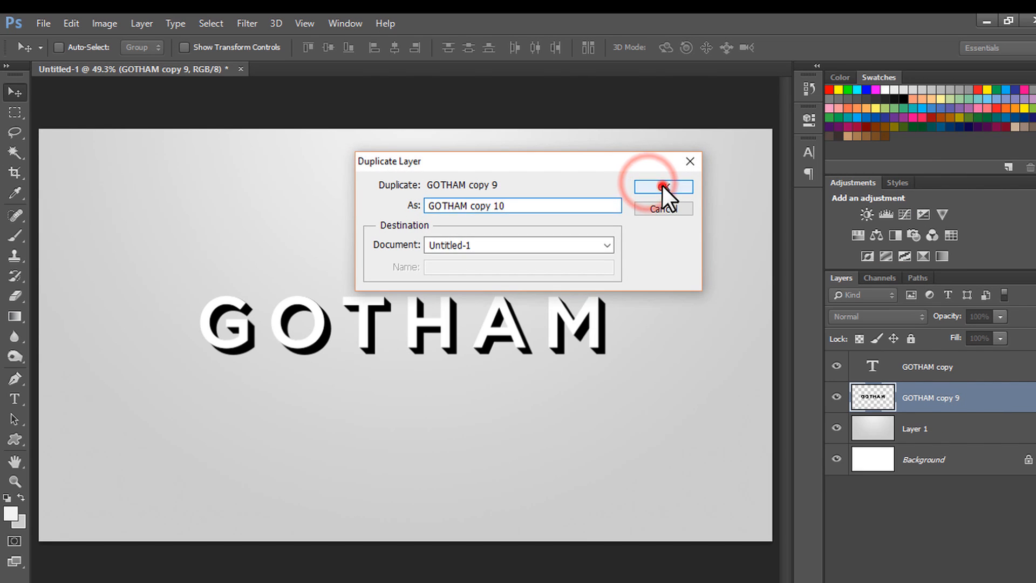
{"action": "left_click", "coordinate": [662, 185]}
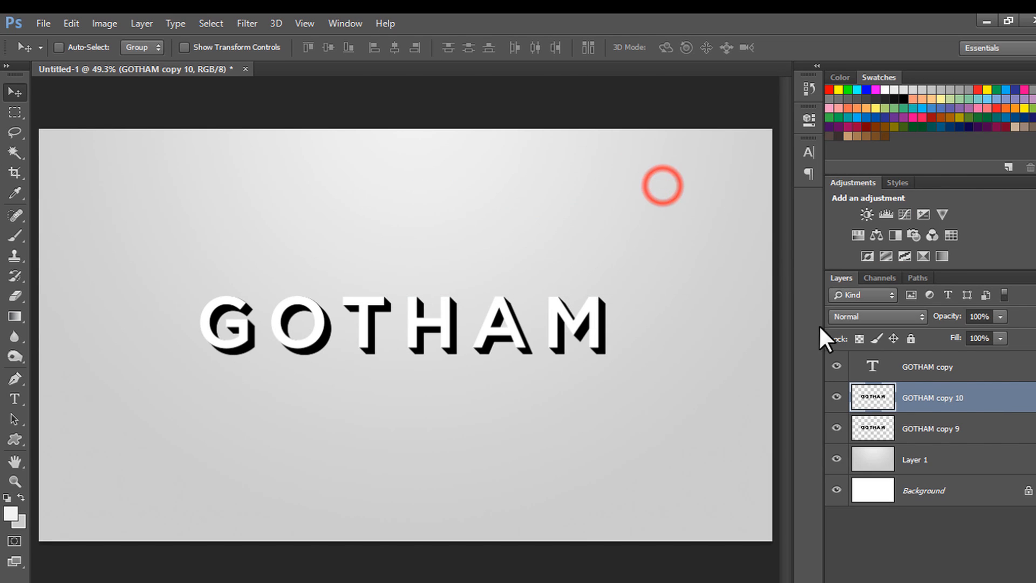
{"action": "left_click", "coordinate": [836, 428]}
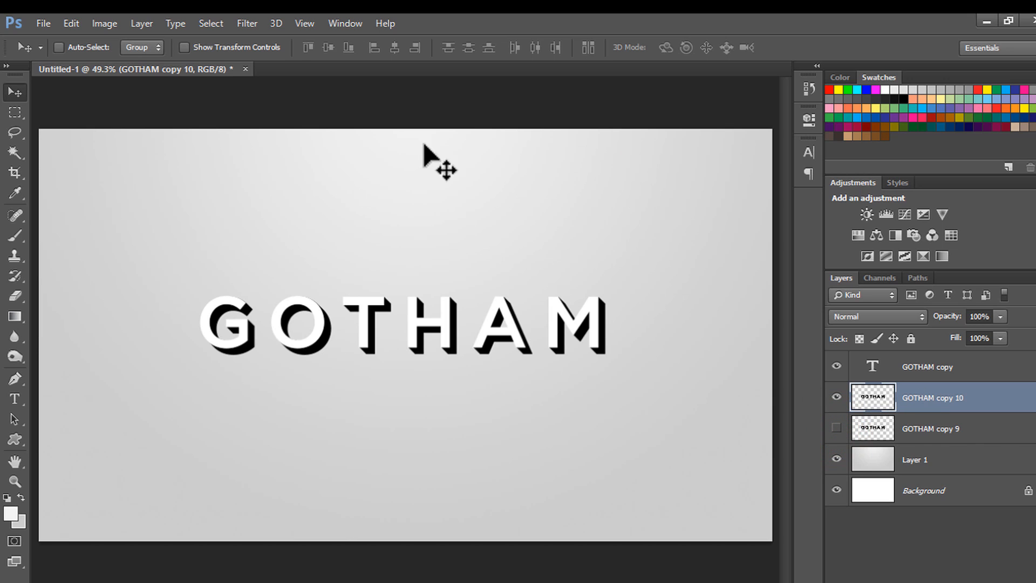
Apply a Motion Blur to the duplicated shadow layer with an angle of -45° and a distance of 35 pixels.
{"action": "left_click", "coordinate": [238, 22]}
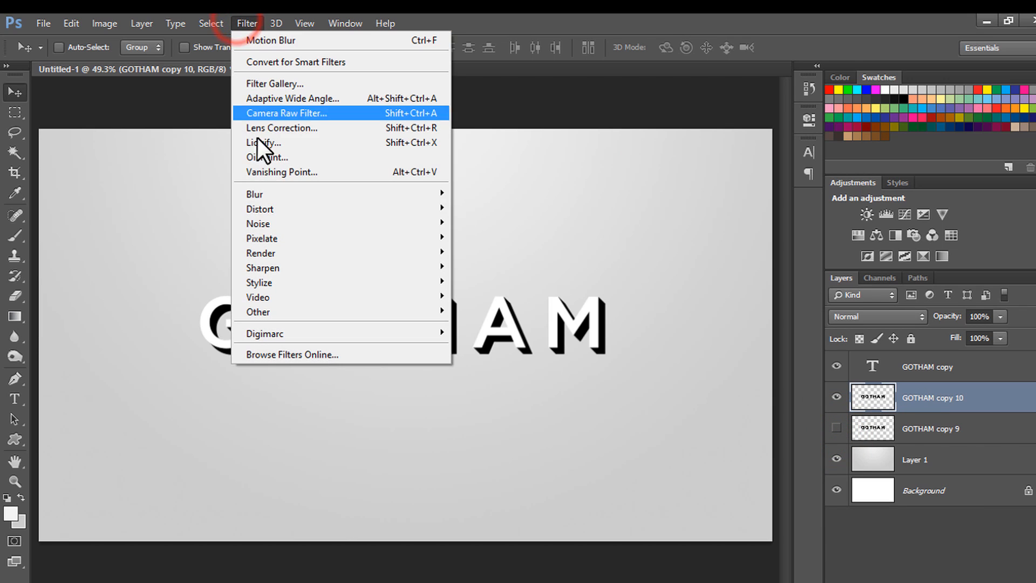
{"action": "left_click", "coordinate": [279, 192]}
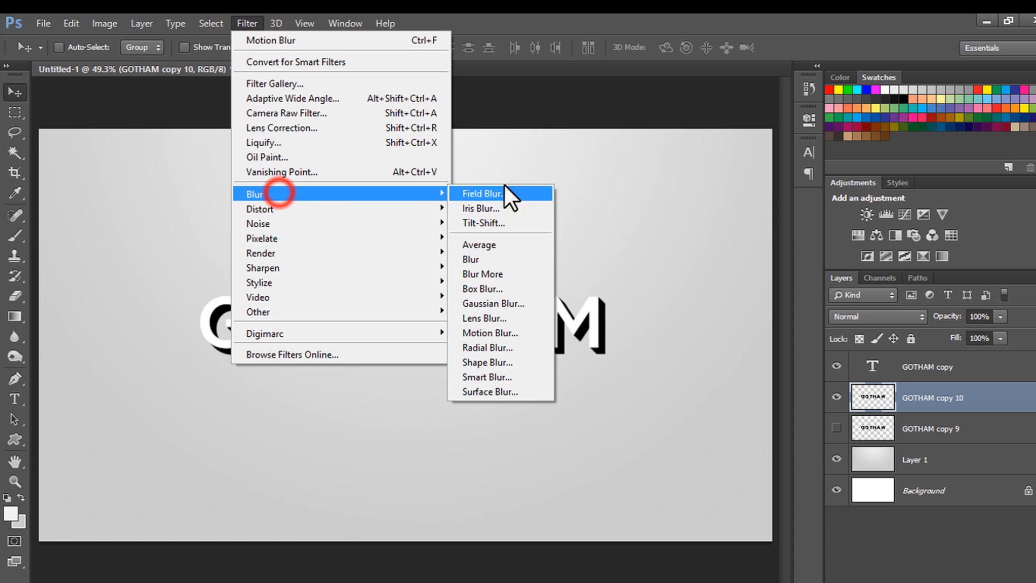
{"action": "left_click", "coordinate": [520, 332]}
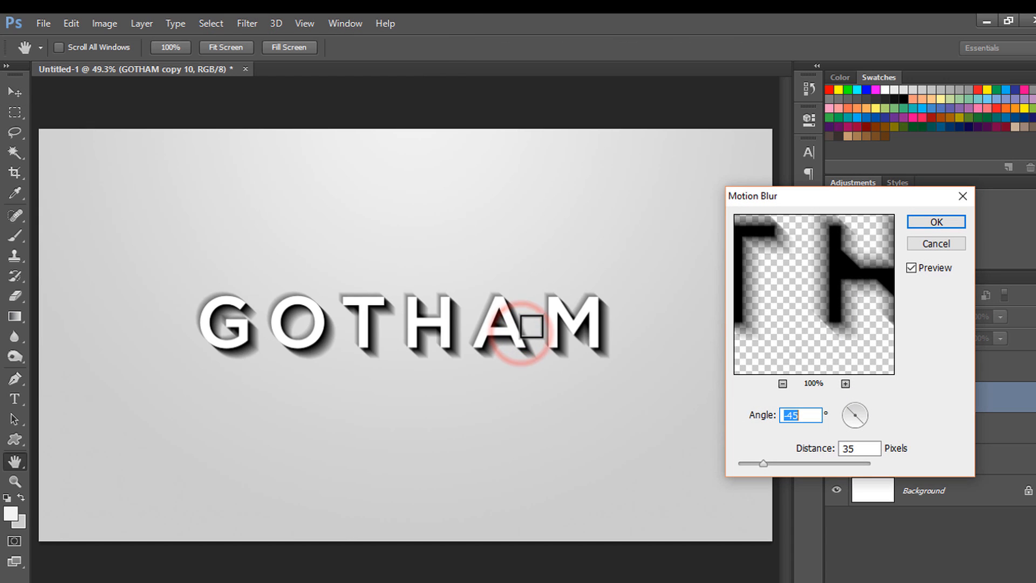
{"action": "double_click", "coordinate": [809, 414]}
{"action": "double_click", "coordinate": [863, 449]}
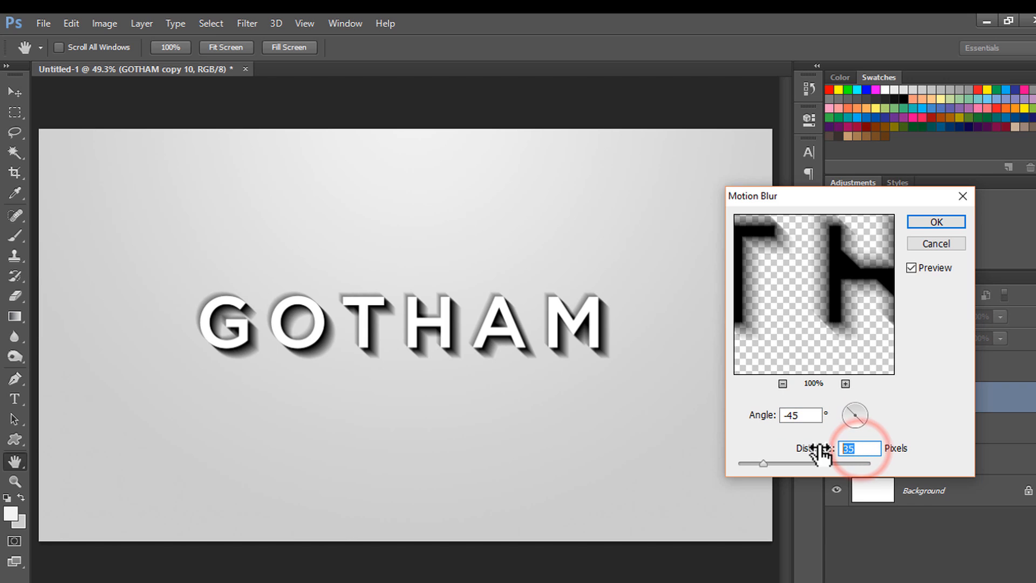
{"action": "left_click", "coordinate": [932, 219]}
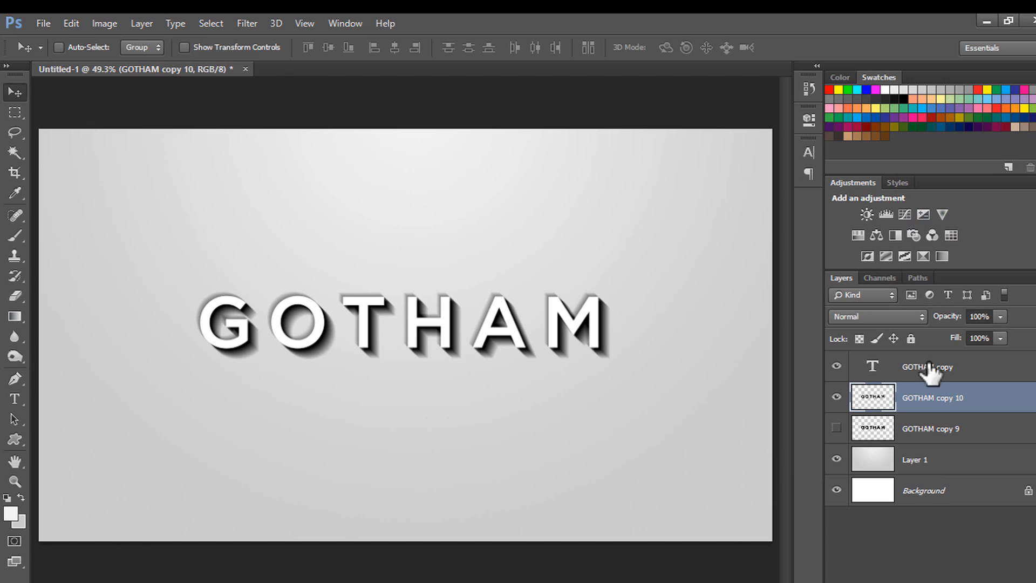
Set the opacity of the blurred shadow layer GOTHAM copy 10 to 40%.
{"action": "left_click", "coordinate": [1000, 317]}
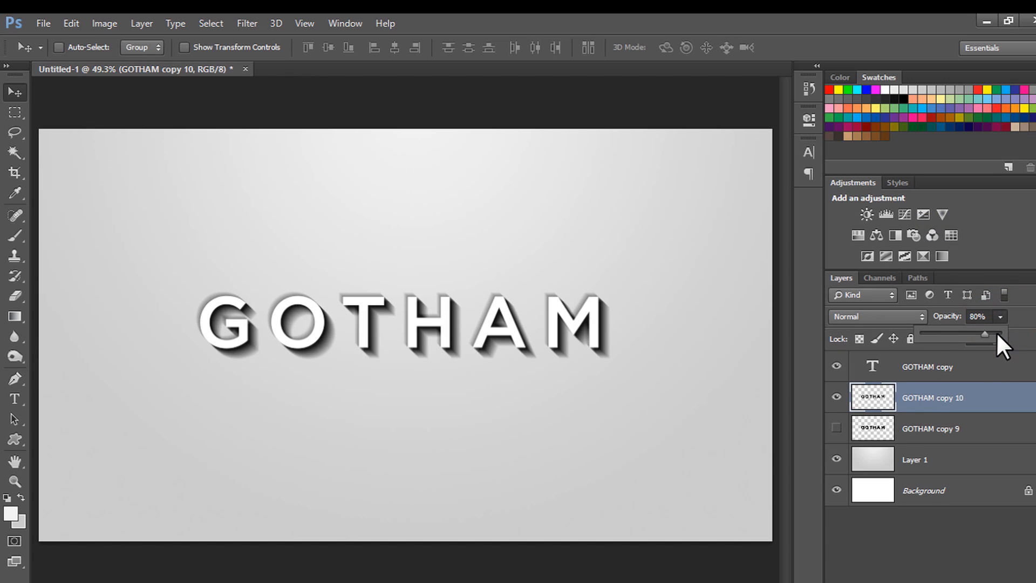
{"action": "key", "text": "5"}
{"action": "key", "text": "4"}
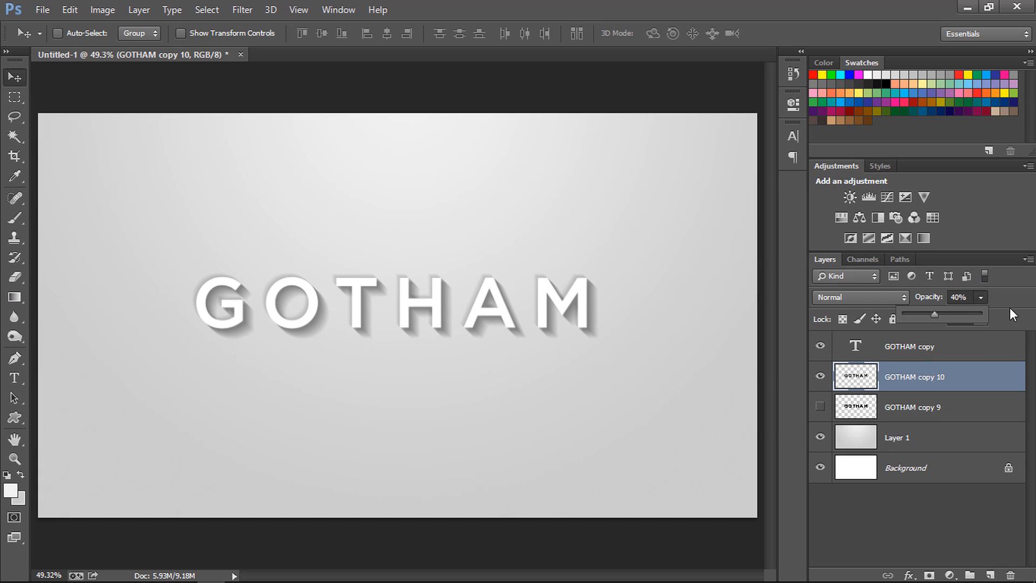
{"action": "left_click", "coordinate": [1031, 326]}
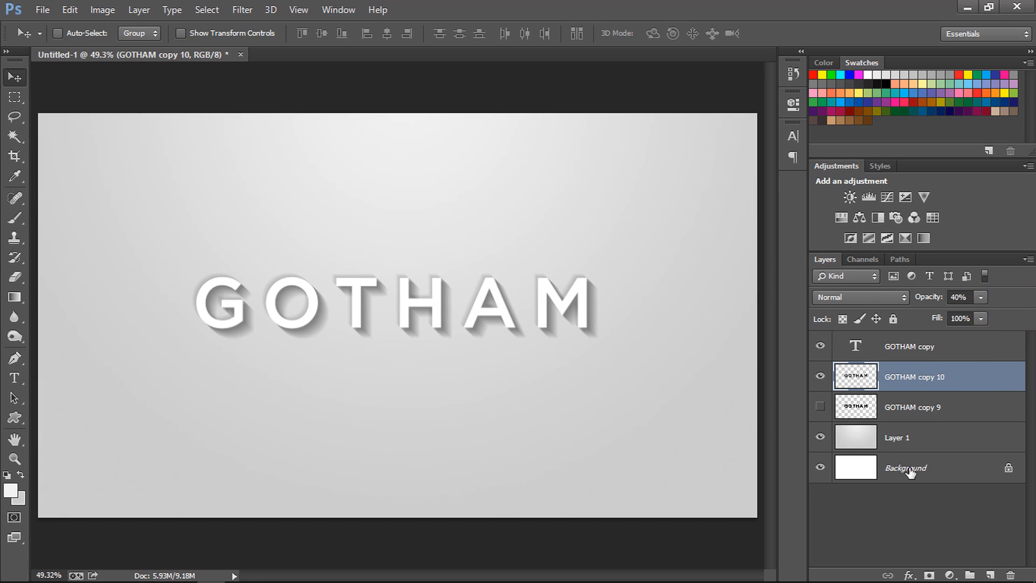
Add a layer mask to the blurred shadow layer GOTHAM copy 10.
{"action": "left_click", "coordinate": [928, 574]}
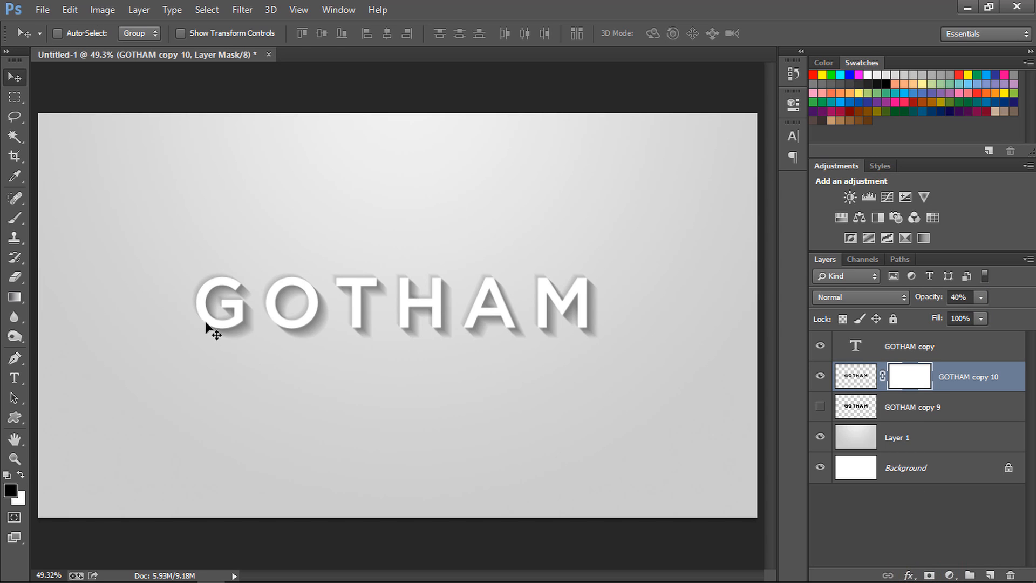
{"action": "key", "text": "z"}
{"action": "left_click", "coordinate": [232, 303]}
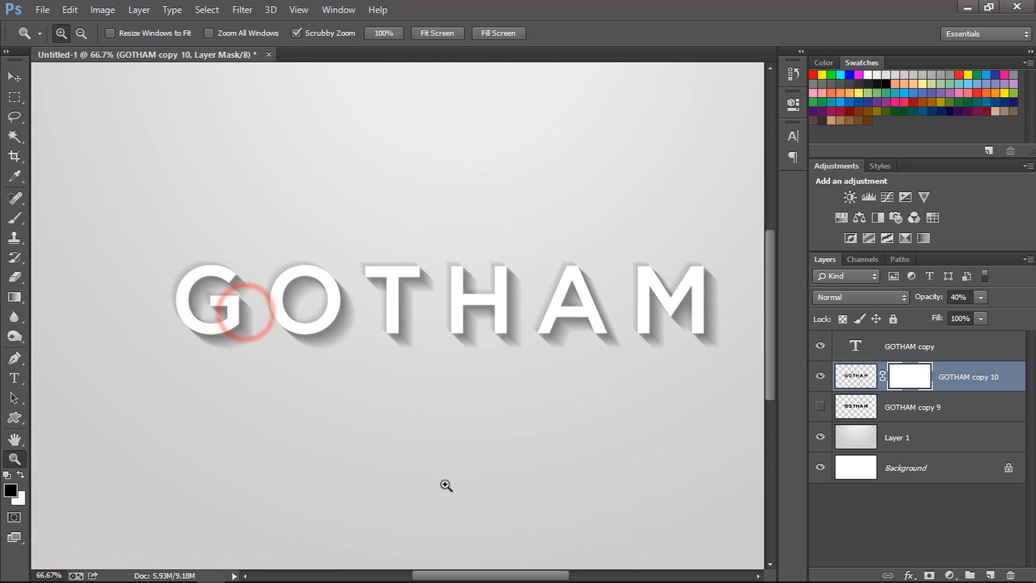
{"action": "left_click_drag", "start_coordinate": [463, 578], "coordinate": [475, 576]}
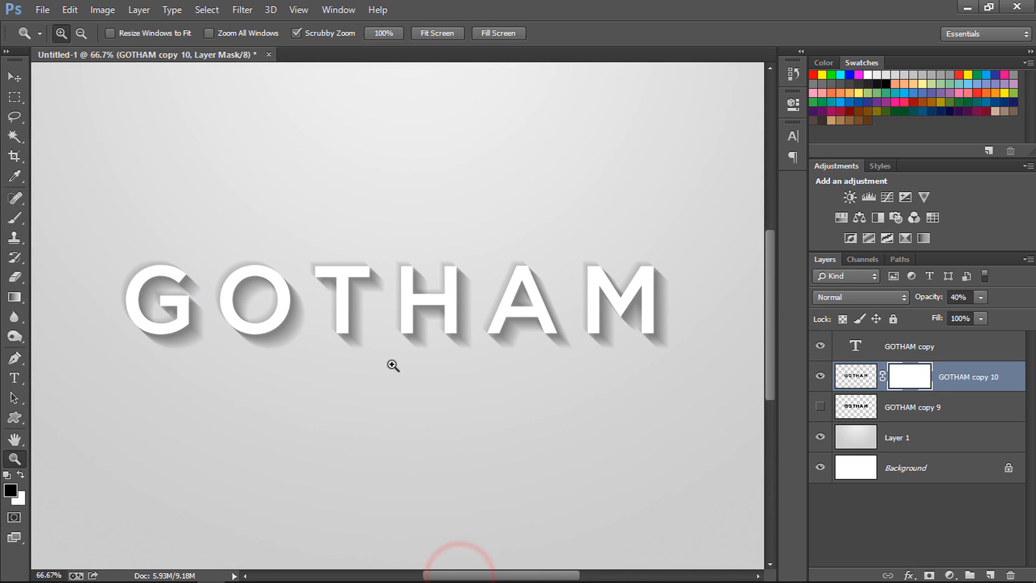
Paint black on the layer mask with a 35-pixel brush to hide the shadow spilling past the upper-left edges of G, O and T.
{"action": "key", "text": "b"}
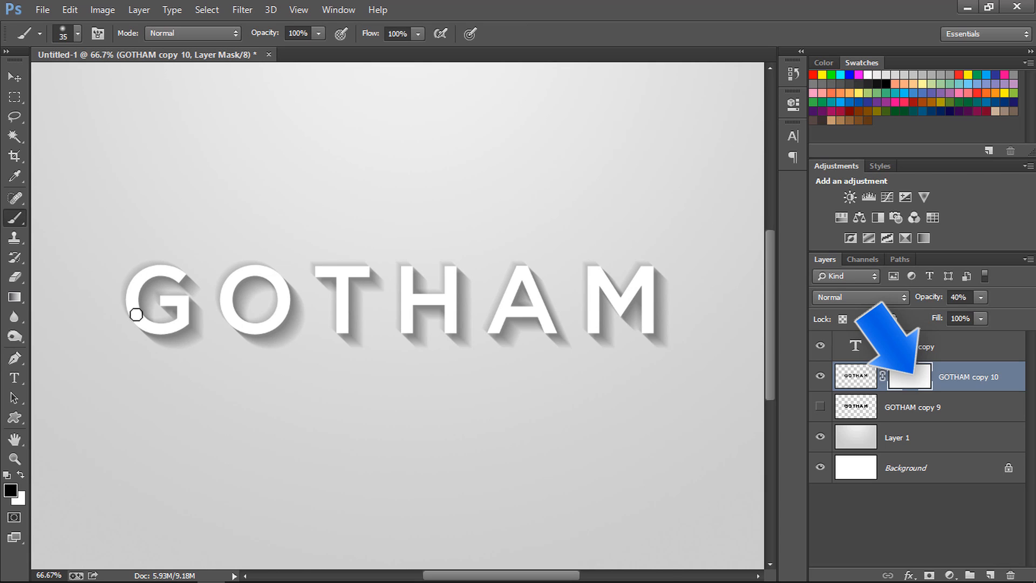
{"action": "mouse_move", "coordinate": [134, 325]}
{"action": "left_mouse_down"}
{"action": "mouse_move", "coordinate": [130, 294]}
{"action": "mouse_move", "coordinate": [145, 266]}
{"action": "mouse_move", "coordinate": [139, 275]}
{"action": "left_mouse_up"}
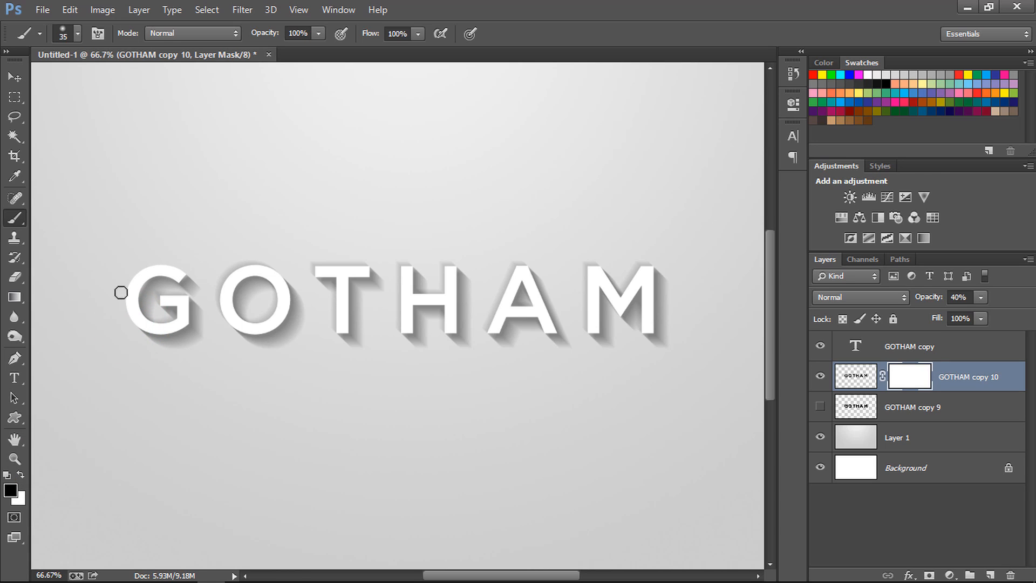
{"action": "mouse_move", "coordinate": [218, 323]}
{"action": "left_mouse_down"}
{"action": "mouse_move", "coordinate": [231, 264]}
{"action": "mouse_move", "coordinate": [223, 295]}
{"action": "left_mouse_up"}
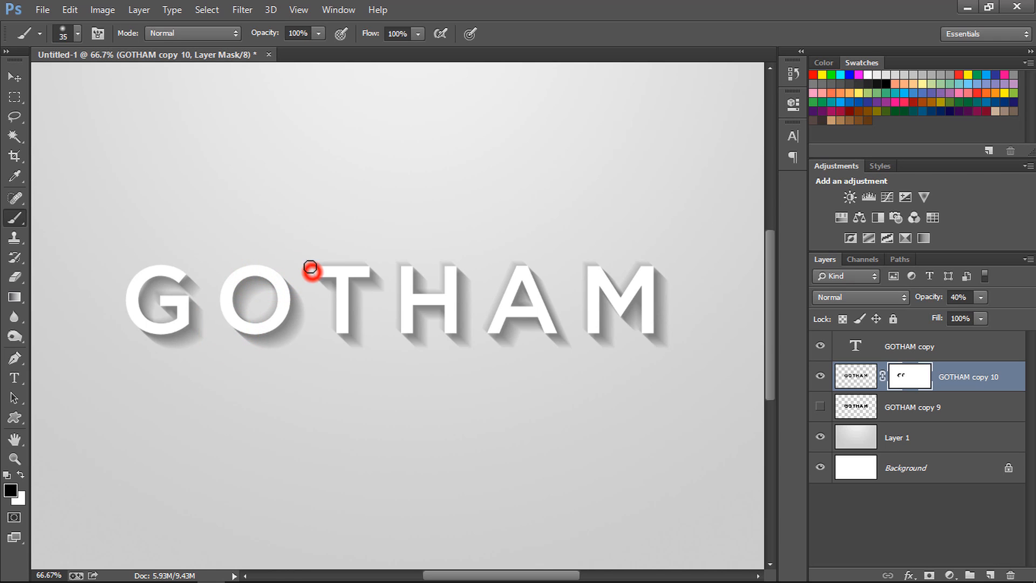
{"action": "left_click_drag", "start_coordinate": [310, 267], "coordinate": [402, 264]}
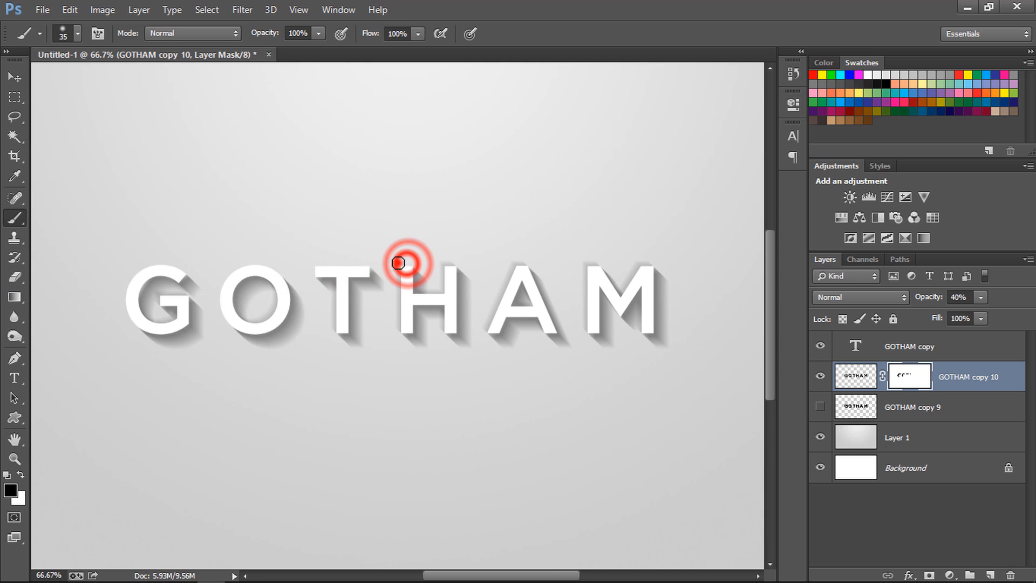
Mask out the stray shadow along the left edges and tops of both stems of the H.
{"action": "left_click", "coordinate": [397, 328], "text": "shift"}
{"action": "left_click", "coordinate": [443, 265]}
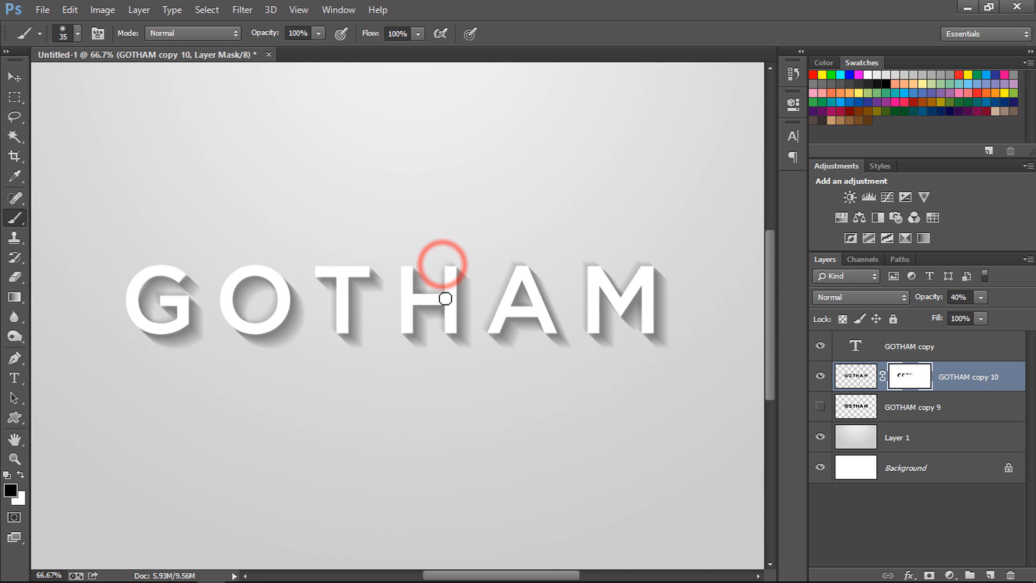
{"action": "left_click", "coordinate": [446, 296]}
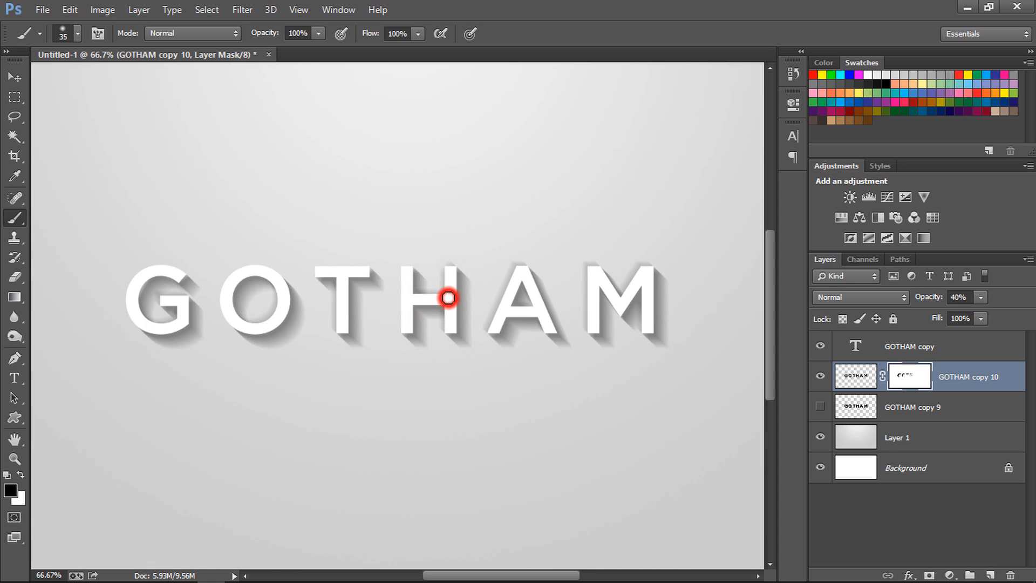
{"action": "left_click", "coordinate": [444, 265]}
{"action": "left_click", "coordinate": [445, 294]}
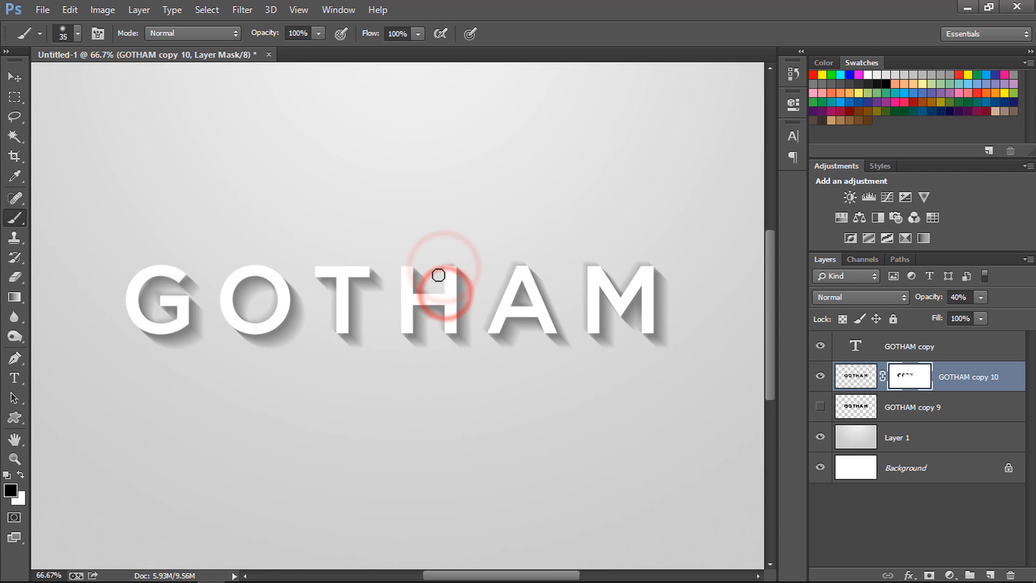
{"action": "left_click", "coordinate": [441, 269]}
{"action": "left_click", "coordinate": [454, 265]}
Mask out the stray shadow along the upper-left edges of the A and the M.
{"action": "left_click", "coordinate": [520, 263]}
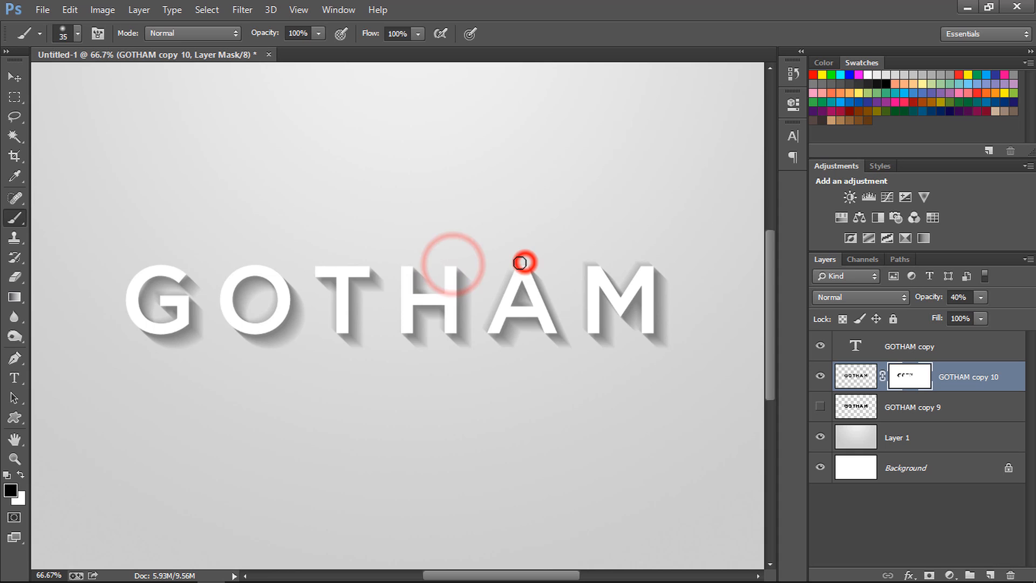
{"action": "left_click", "coordinate": [485, 327]}
{"action": "left_click", "coordinate": [587, 264]}
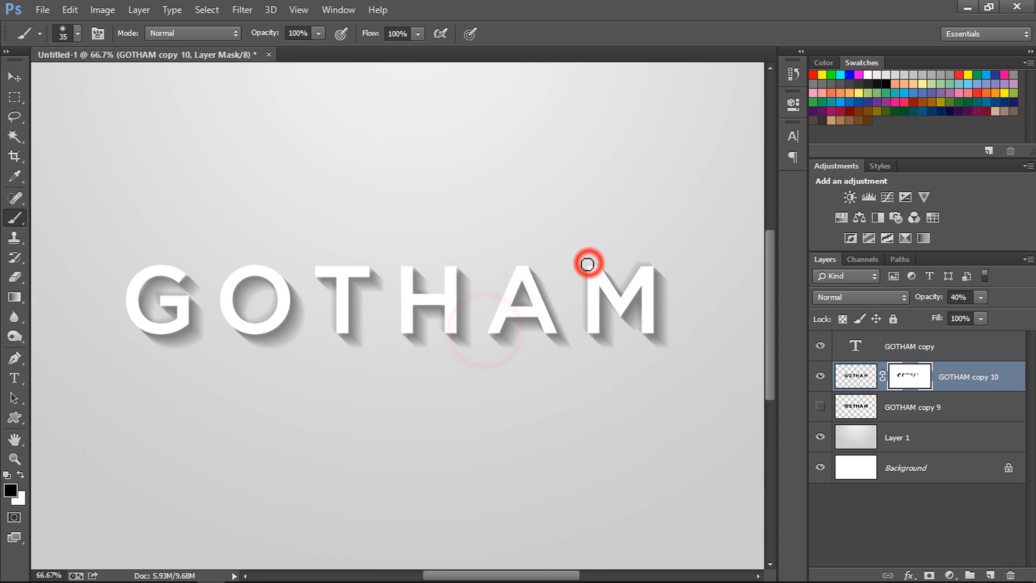
{"action": "left_click", "coordinate": [583, 331]}
{"action": "left_click", "coordinate": [648, 261]}
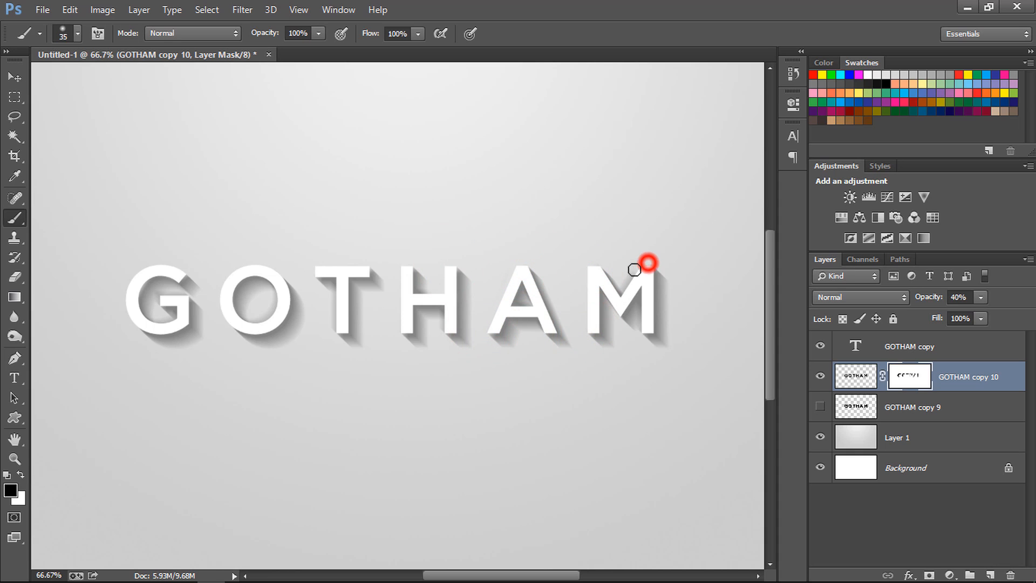
Paint black on the mask to remove the stray shadow above and beside the crossbar of the G.
{"action": "key", "text": "z"}
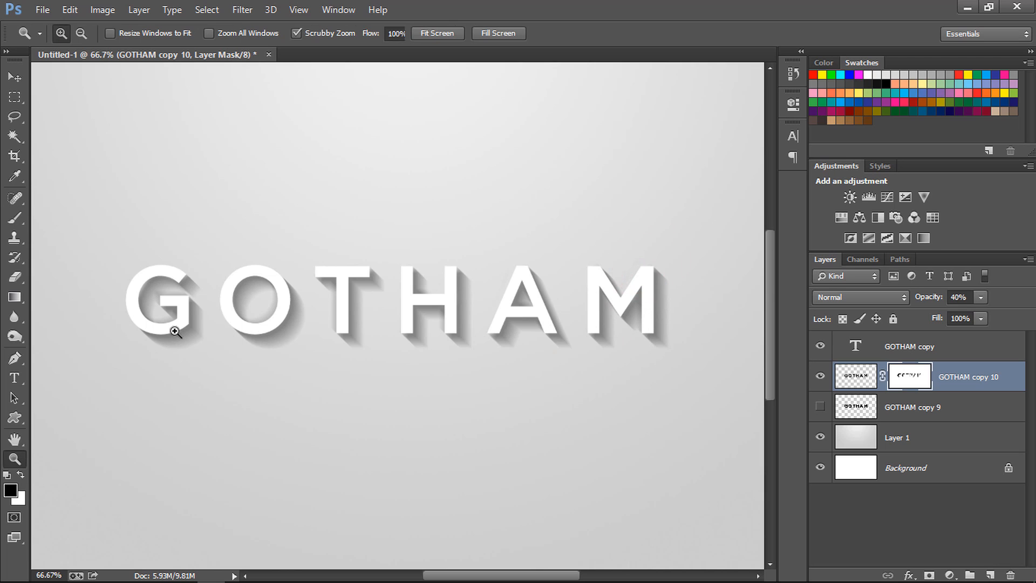
{"action": "left_click", "coordinate": [171, 328]}
{"action": "left_click", "coordinate": [172, 329]}
{"action": "left_click_drag", "start_coordinate": [432, 575], "coordinate": [418, 575]}
{"action": "key", "text": "b"}
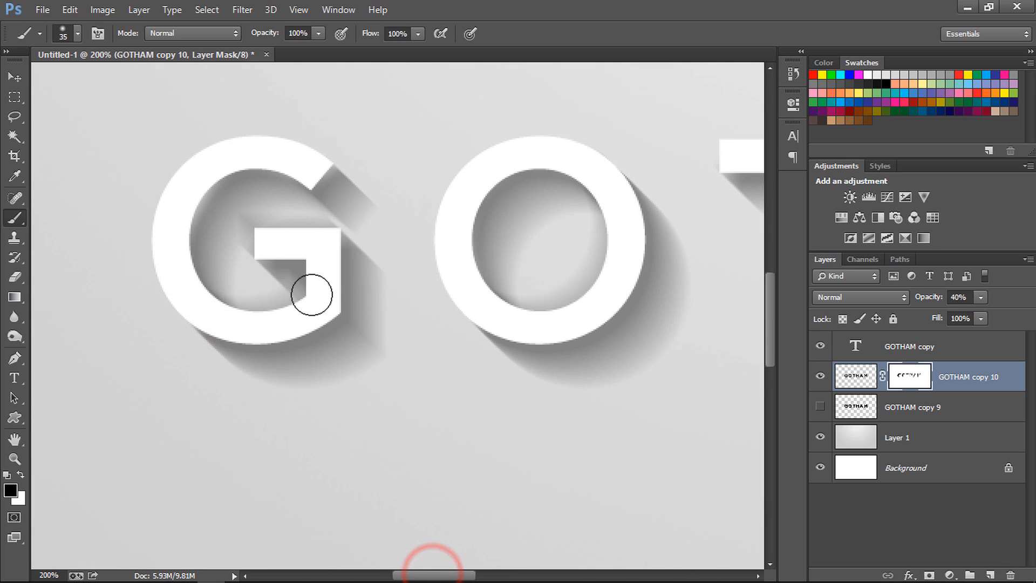
{"action": "mouse_move", "coordinate": [252, 247]}
{"action": "left_mouse_down"}
{"action": "mouse_move", "coordinate": [285, 228]}
{"action": "mouse_move", "coordinate": [321, 229]}
{"action": "mouse_move", "coordinate": [263, 227]}
{"action": "left_mouse_up"}
{"action": "left_click", "coordinate": [322, 228]}
{"action": "left_click_drag", "start_coordinate": [283, 223], "coordinate": [315, 244]}
Restore the shadow along the inner curve of the G by painting white on the mask with a 25-pixel brush.
{"action": "key", "text": "x"}
{"action": "left_click_drag", "start_coordinate": [206, 222], "coordinate": [234, 185]}
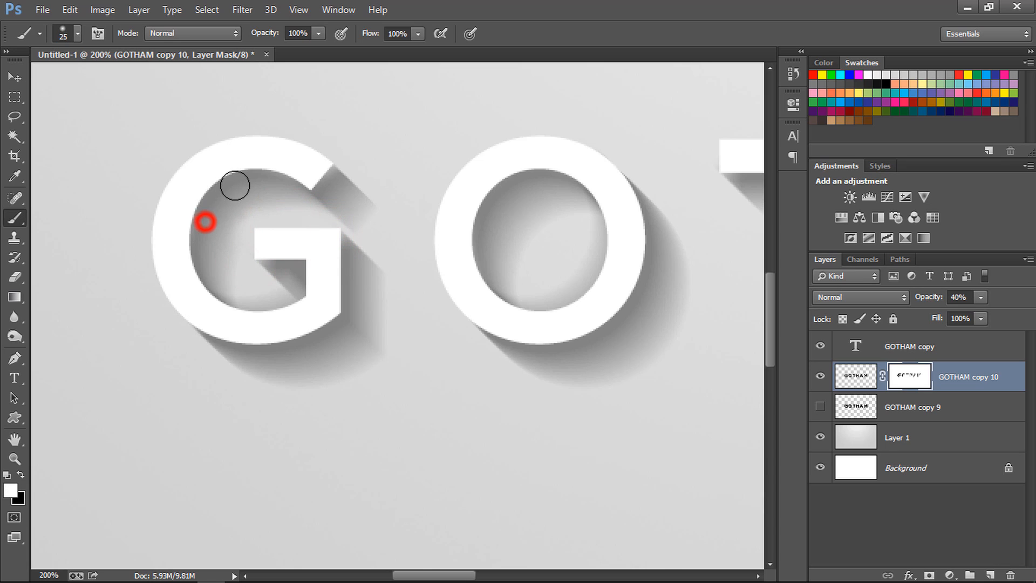
{"action": "key", "text": "x"}
{"action": "left_click_drag", "start_coordinate": [199, 250], "coordinate": [219, 216]}
{"action": "key", "text": "ctrl+z"}
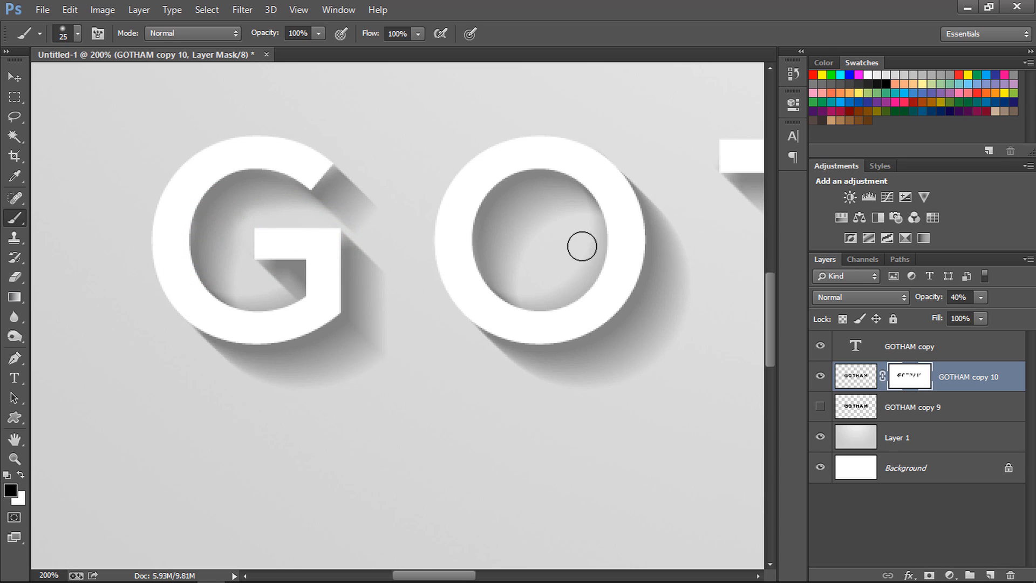
Mask out the stray shadow along the inner right edge of the O.
{"action": "mouse_move", "coordinate": [601, 252]}
{"action": "left_mouse_down"}
{"action": "mouse_move", "coordinate": [531, 310]}
{"action": "mouse_move", "coordinate": [596, 256]}
{"action": "left_mouse_up"}
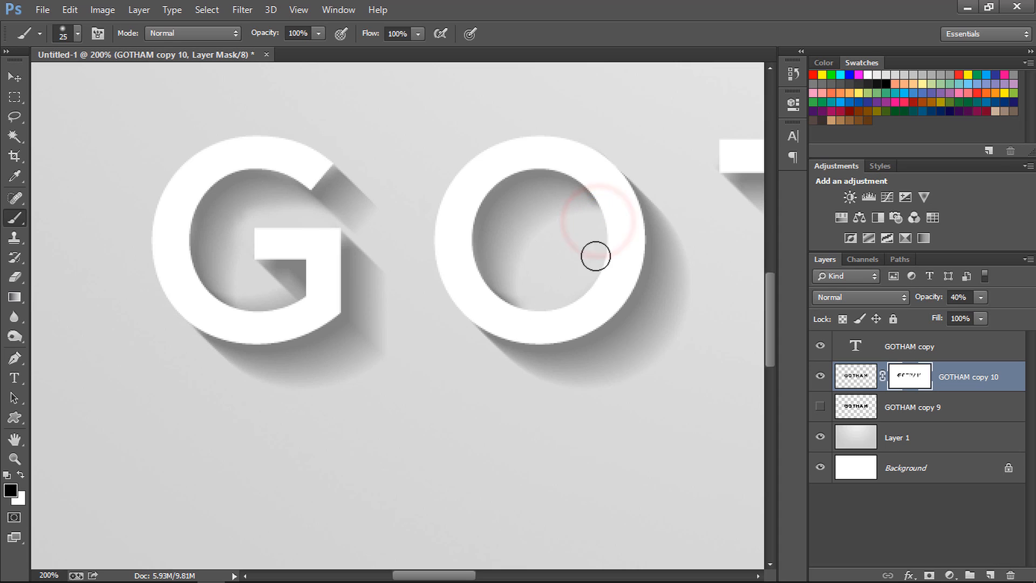
{"action": "mouse_move", "coordinate": [272, 303]}
{"action": "left_mouse_down"}
{"action": "mouse_move", "coordinate": [316, 293]}
{"action": "mouse_move", "coordinate": [287, 308]}
{"action": "mouse_move", "coordinate": [247, 301]}
{"action": "mouse_move", "coordinate": [281, 311]}
{"action": "left_mouse_up"}
{"action": "key", "text": "ctrl+z"}
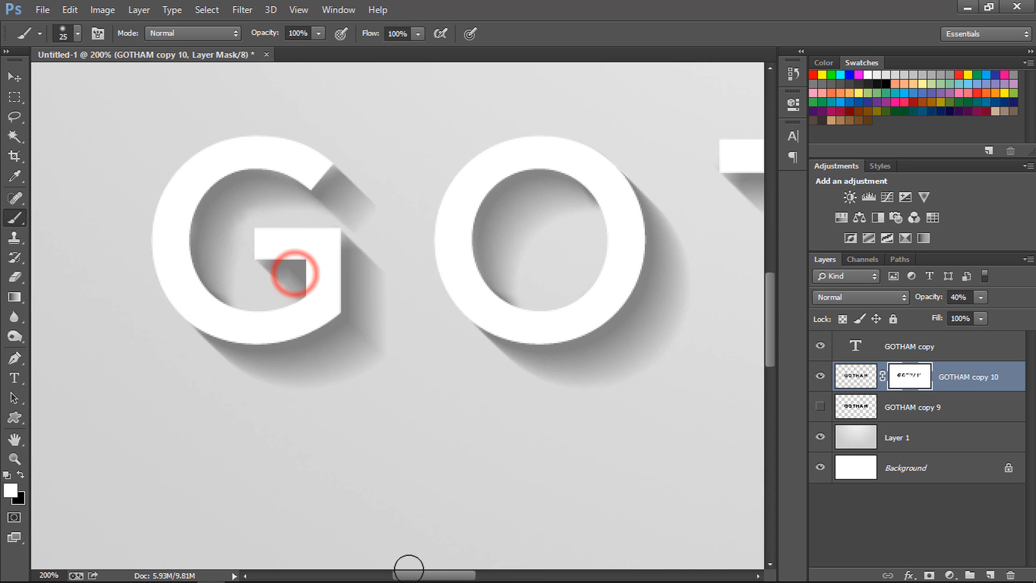
Paint black on the mask to remove the stray shadow left of the T's stem, below its crossbar shadow.
{"action": "left_click_drag", "start_coordinate": [411, 566], "coordinate": [459, 567]}
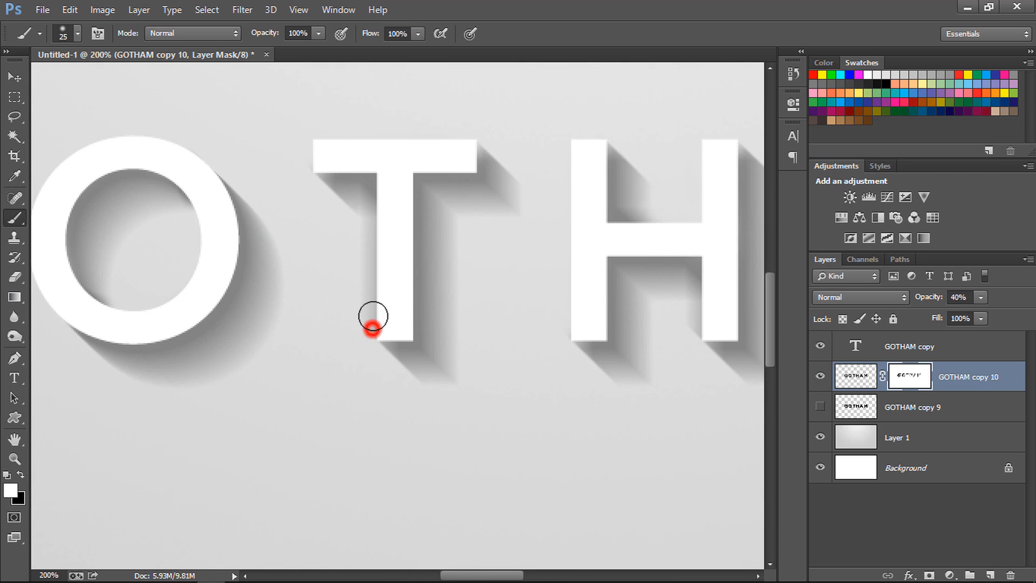
{"action": "left_click", "coordinate": [372, 328]}
{"action": "key", "text": "x"}
{"action": "left_click", "coordinate": [351, 224]}
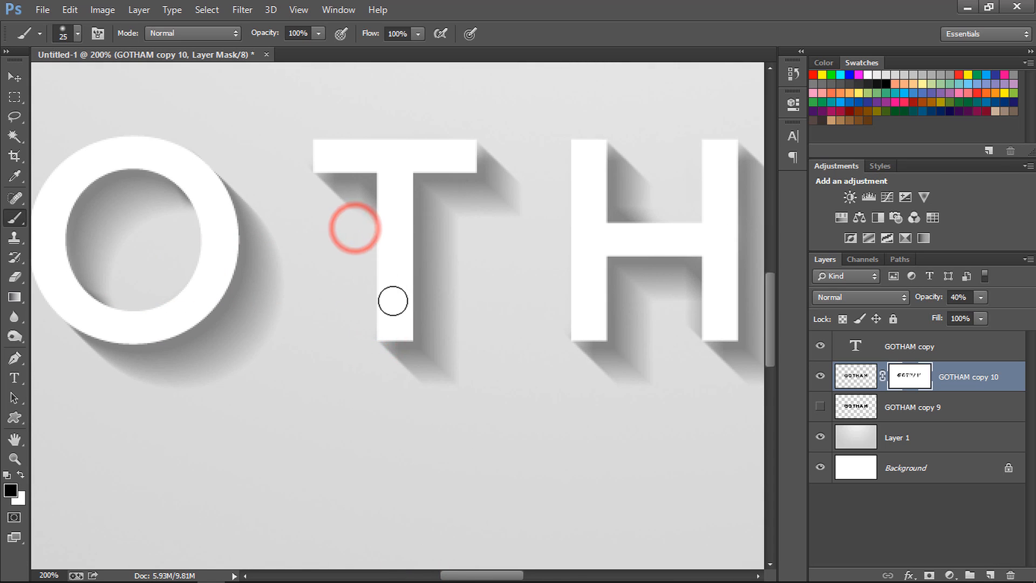
{"action": "left_click", "coordinate": [373, 328]}
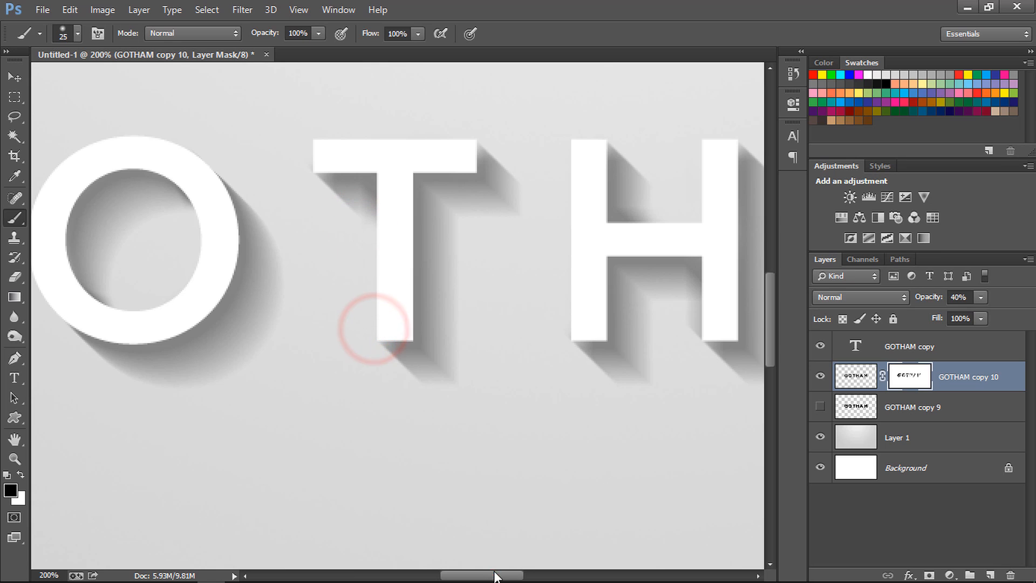
Mask out the stray shadow beside the H's right stem, above and below the crossbar.
{"action": "left_click_drag", "start_coordinate": [491, 573], "coordinate": [527, 557]}
{"action": "left_click", "coordinate": [373, 211]}
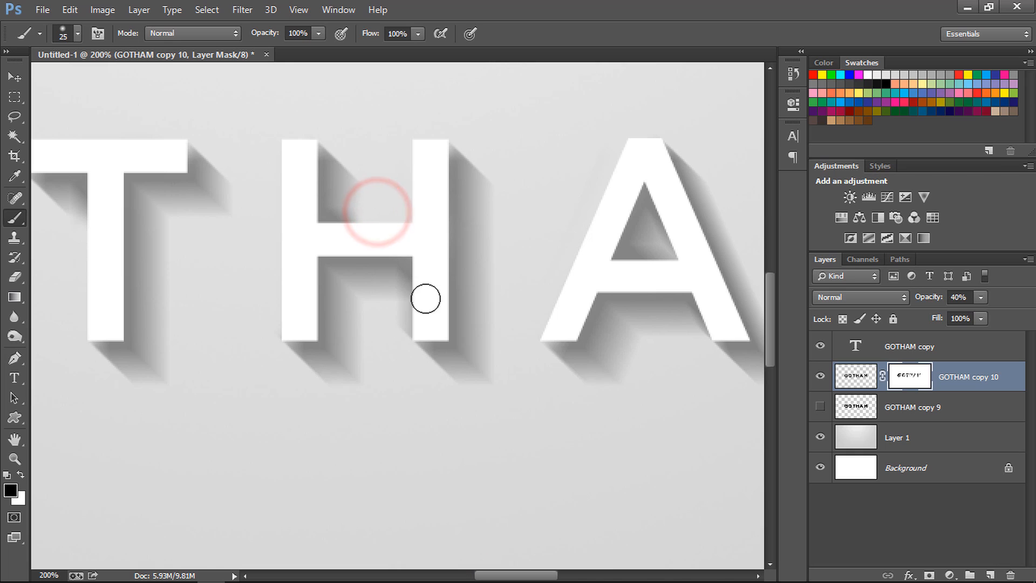
{"action": "left_click", "coordinate": [408, 328]}
Mask out the stray shadow along the inner right and lower edges of the A's triangular opening.
{"action": "left_click_drag", "start_coordinate": [478, 573], "coordinate": [506, 570]}
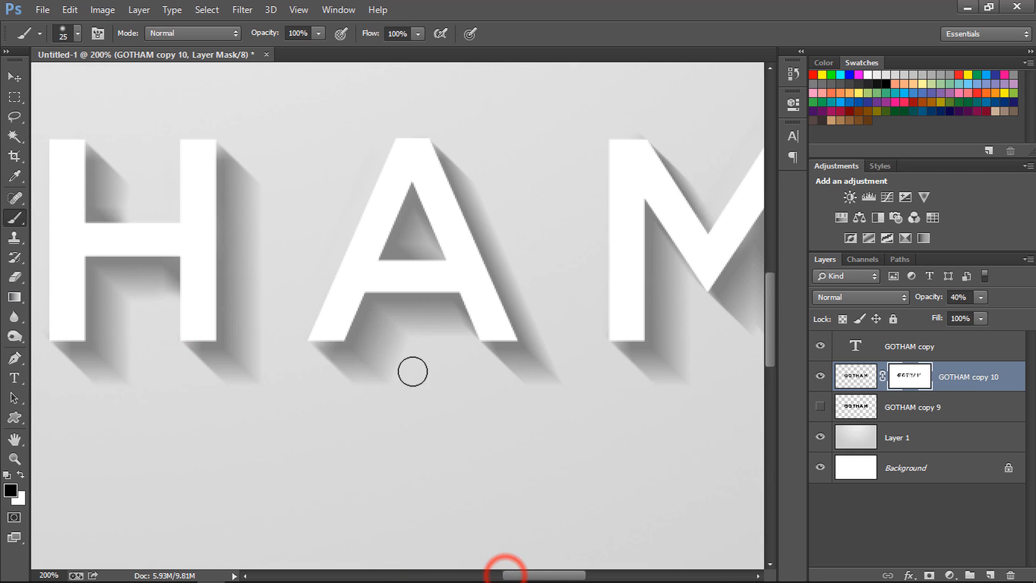
{"action": "left_click_drag", "start_coordinate": [437, 233], "coordinate": [419, 269]}
{"action": "key", "text": "ctrl+z"}
{"action": "left_click", "coordinate": [442, 246]}
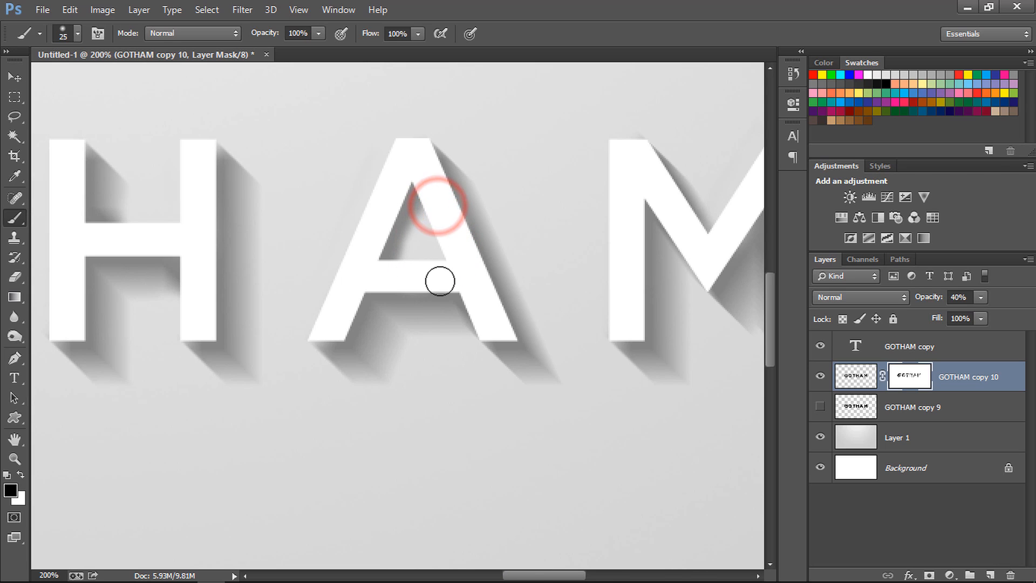
{"action": "left_click_drag", "start_coordinate": [430, 257], "coordinate": [439, 254]}
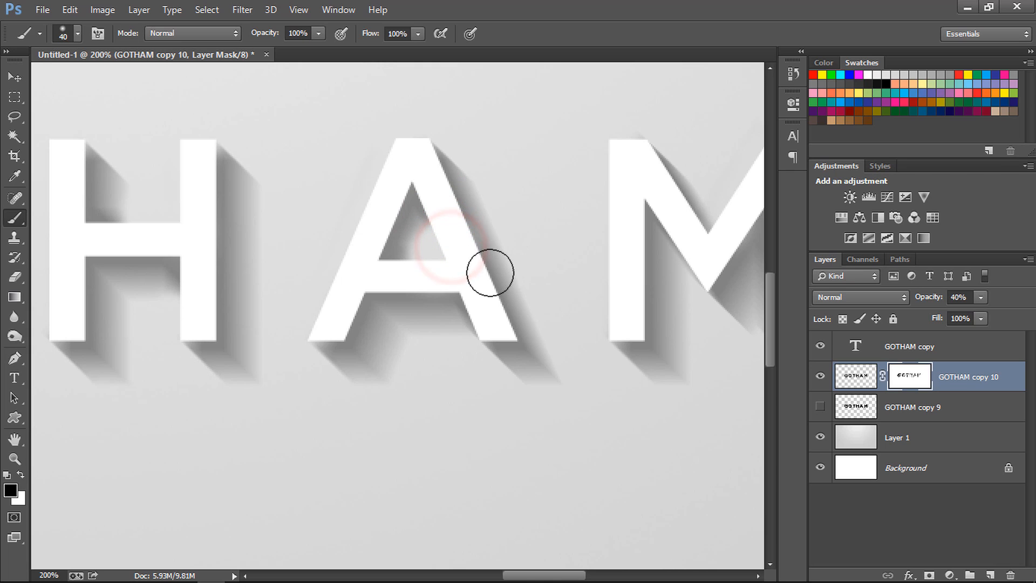
{"action": "key", "text": "x"}
Clean up the stray shadow along the M's left diagonal by painting black on the mask with a 40-pixel brush.
{"action": "left_click_drag", "start_coordinate": [527, 575], "coordinate": [554, 575]}
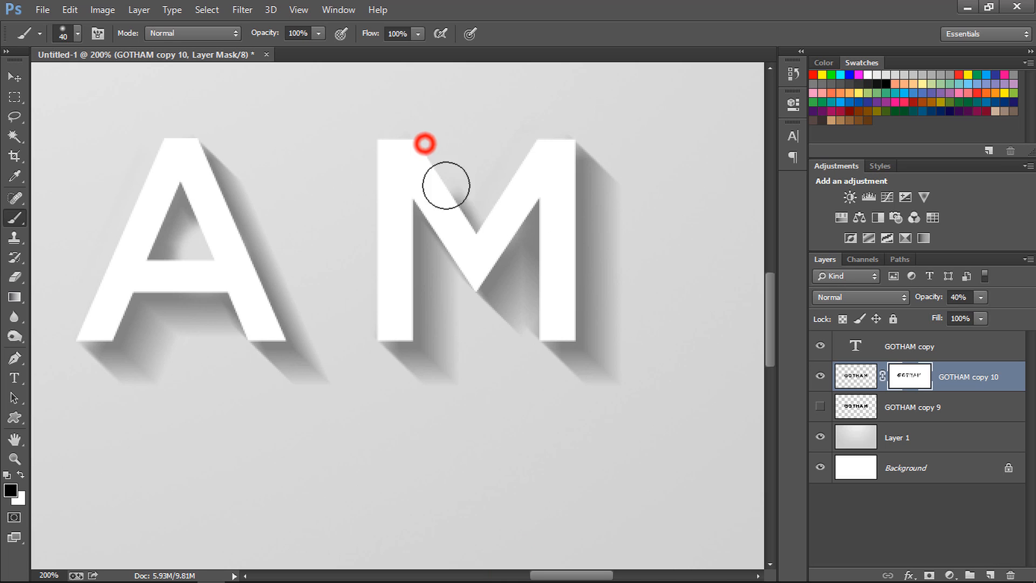
{"action": "mouse_move", "coordinate": [446, 185]}
{"action": "left_mouse_down"}
{"action": "mouse_move", "coordinate": [470, 222]}
{"action": "mouse_move", "coordinate": [427, 151]}
{"action": "left_mouse_up"}
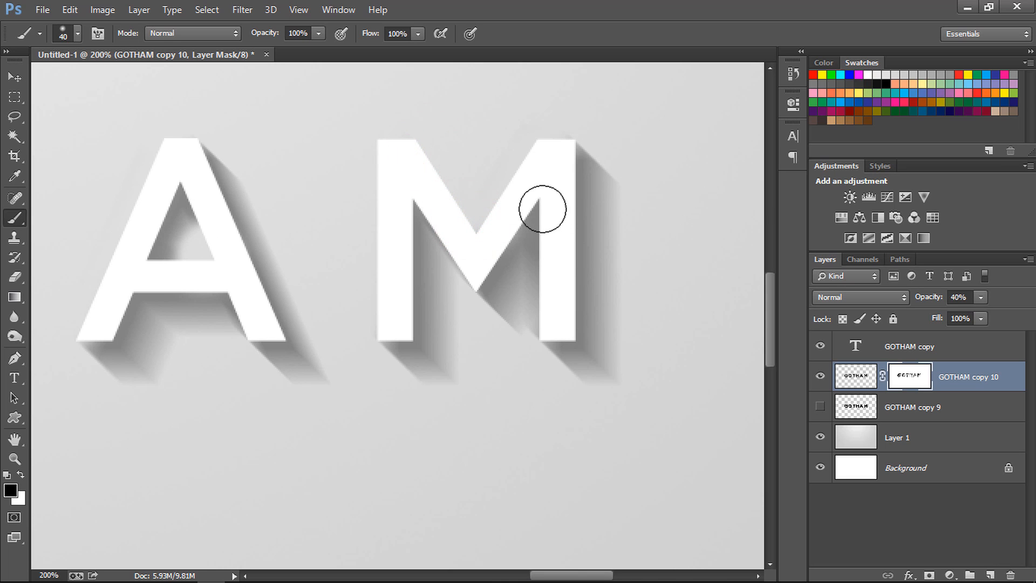
{"action": "left_click_drag", "start_coordinate": [542, 209], "coordinate": [540, 324]}
{"action": "key", "text": "ctrl+z"}
{"action": "left_click_drag", "start_coordinate": [557, 576], "coordinate": [566, 576]}
{"action": "key", "text": "z"}
{"action": "left_click", "coordinate": [550, 396], "text": "alt"}
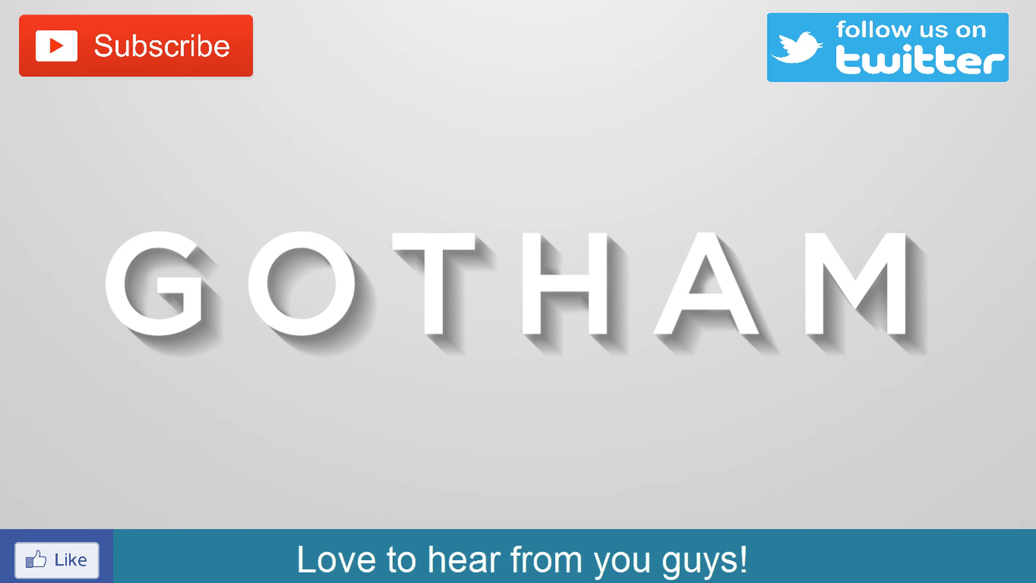